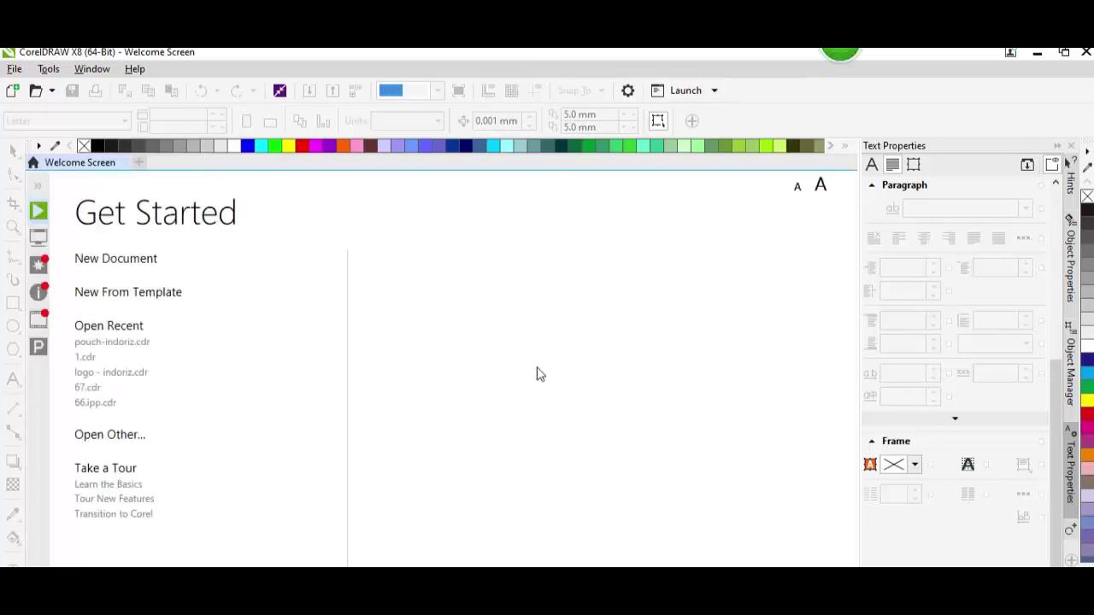
- Create a new A4 landscape document named TEXT
click(114, 259)
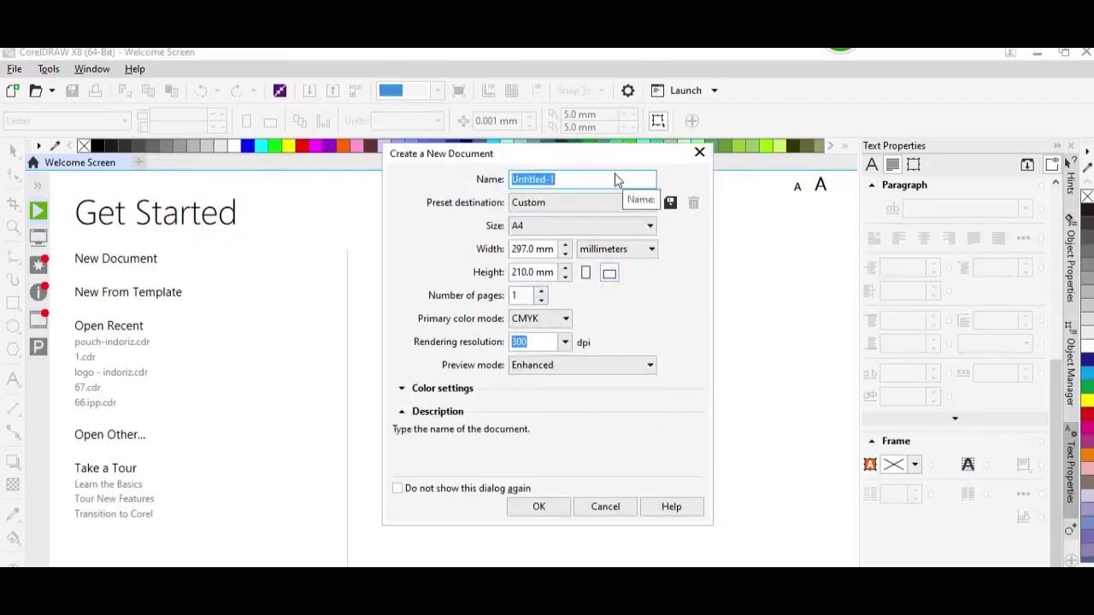
text(t)
key(BackSpace)
text(TEXT)
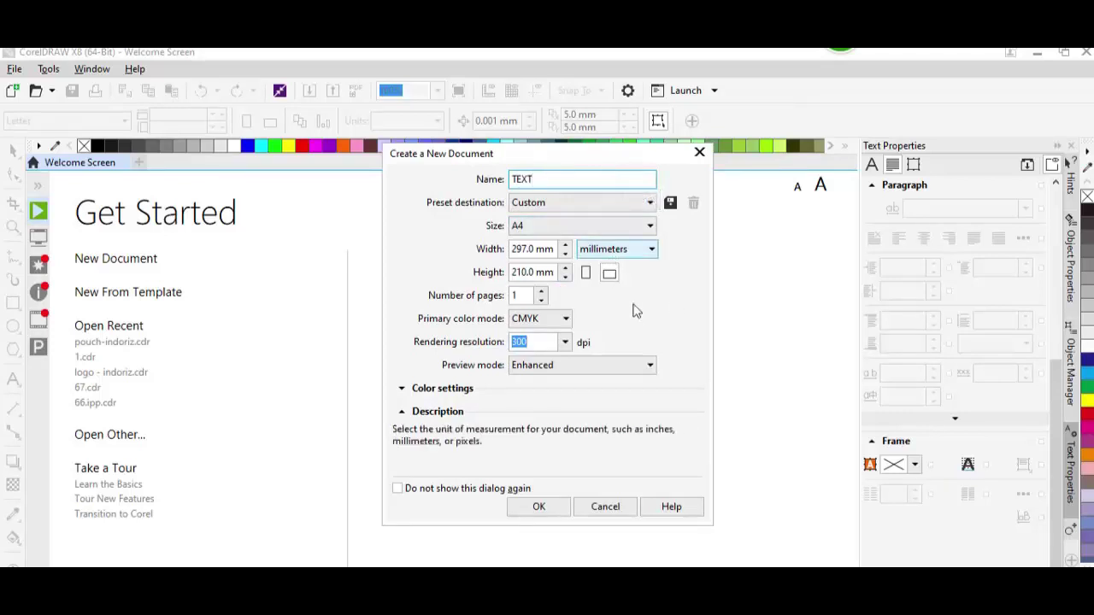
click(560, 509)
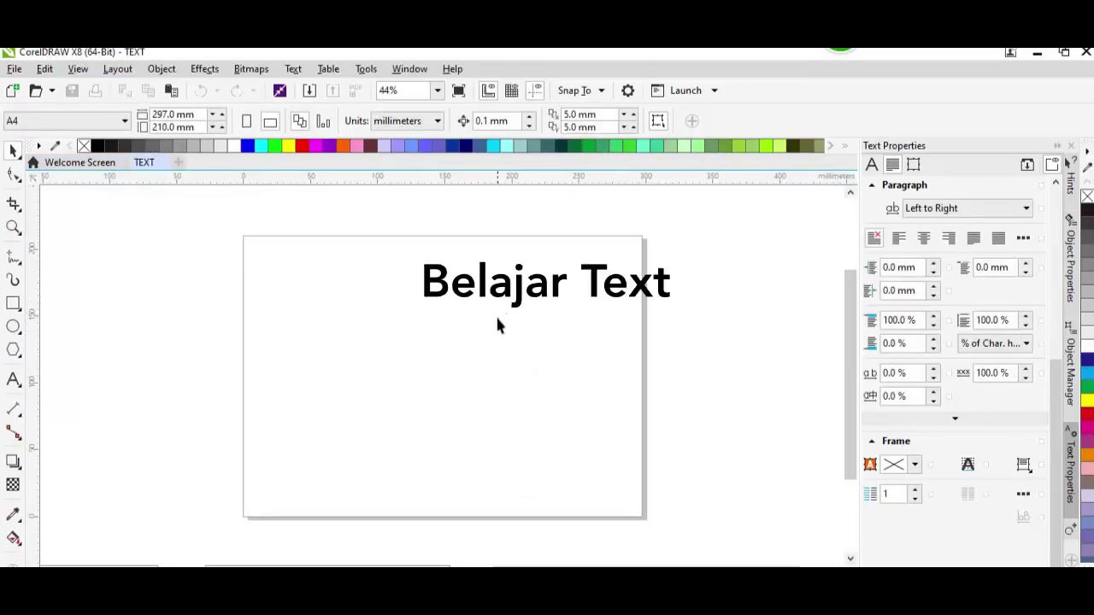
- Add artistic text reading DESAIN GRAFIS and CORELDRAW on two lines, and enlarge it to about 65 pt
click(14, 380)
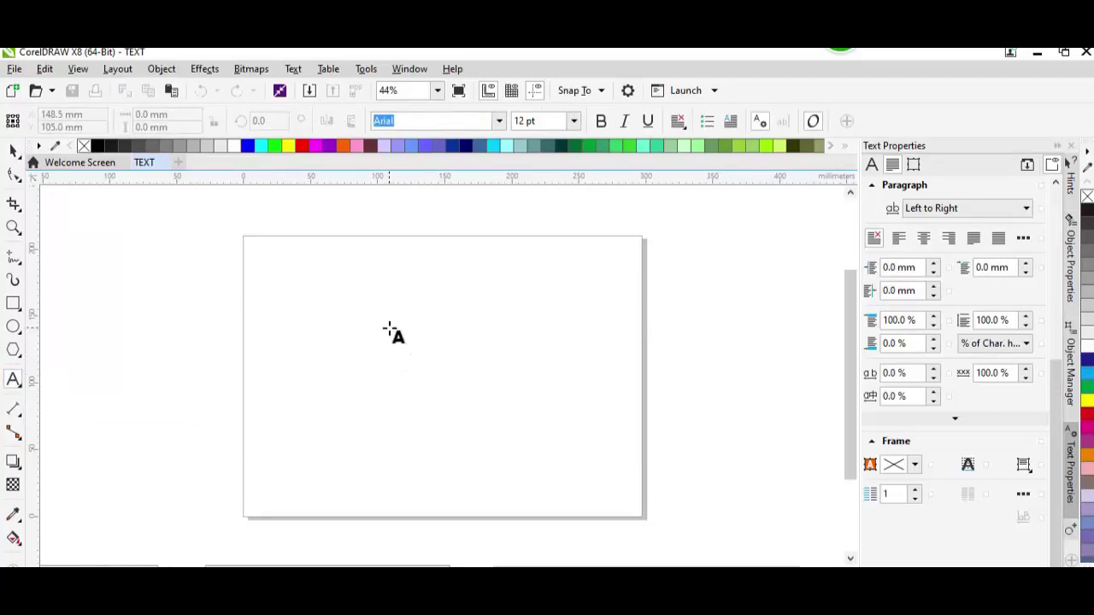
click(306, 346)
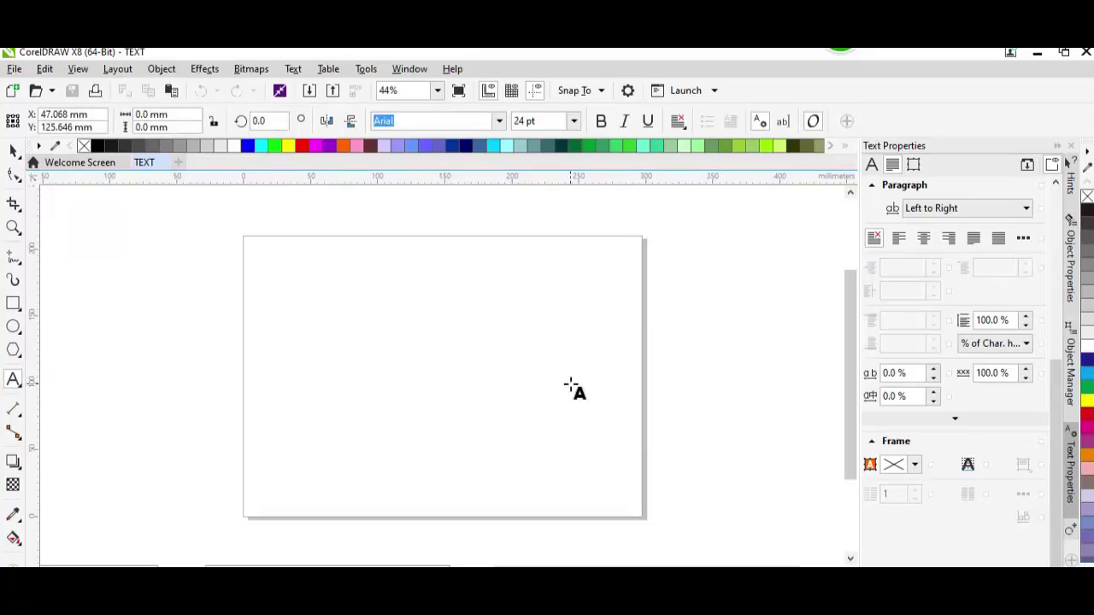
text(d)
key(BackSpace)
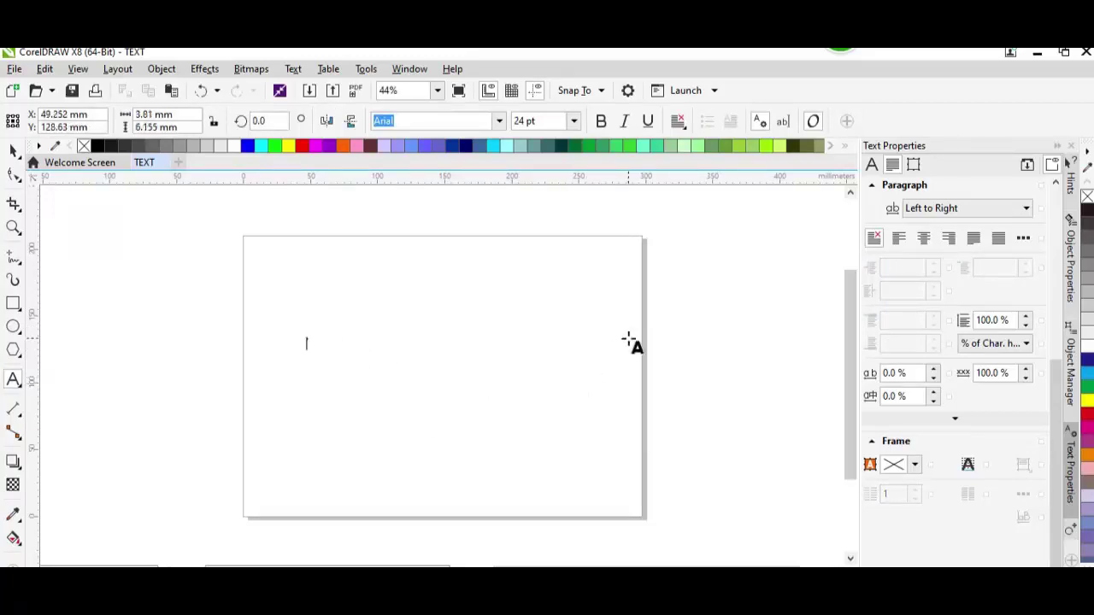
text(D)
text(R)
text(ESAIN)
text( GRA)
text(FIS)
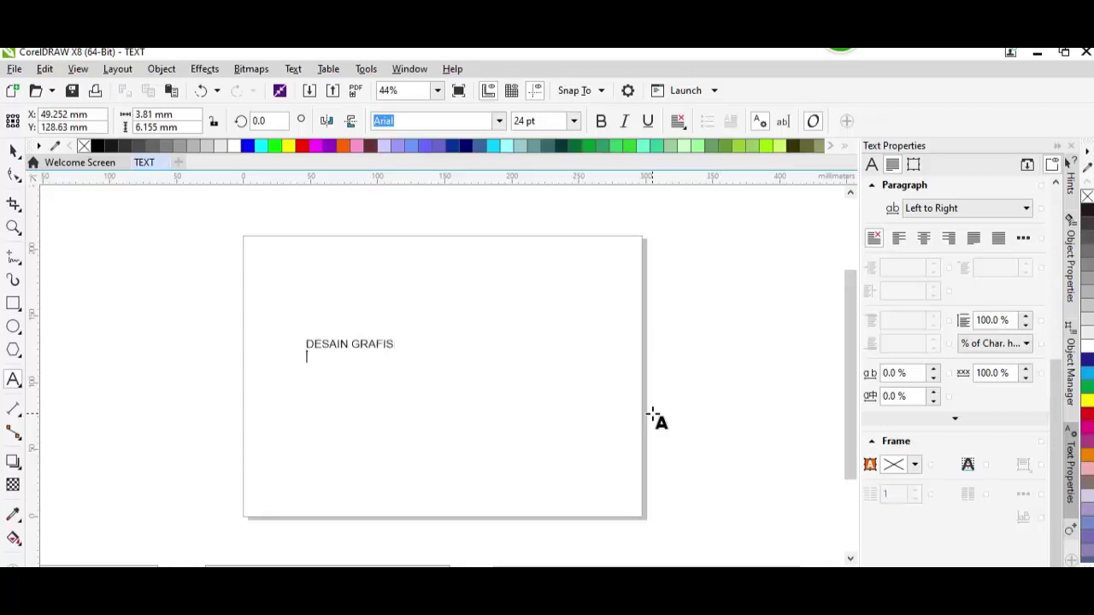
key(Return)
text(CORELDRAW)
click(13, 152)
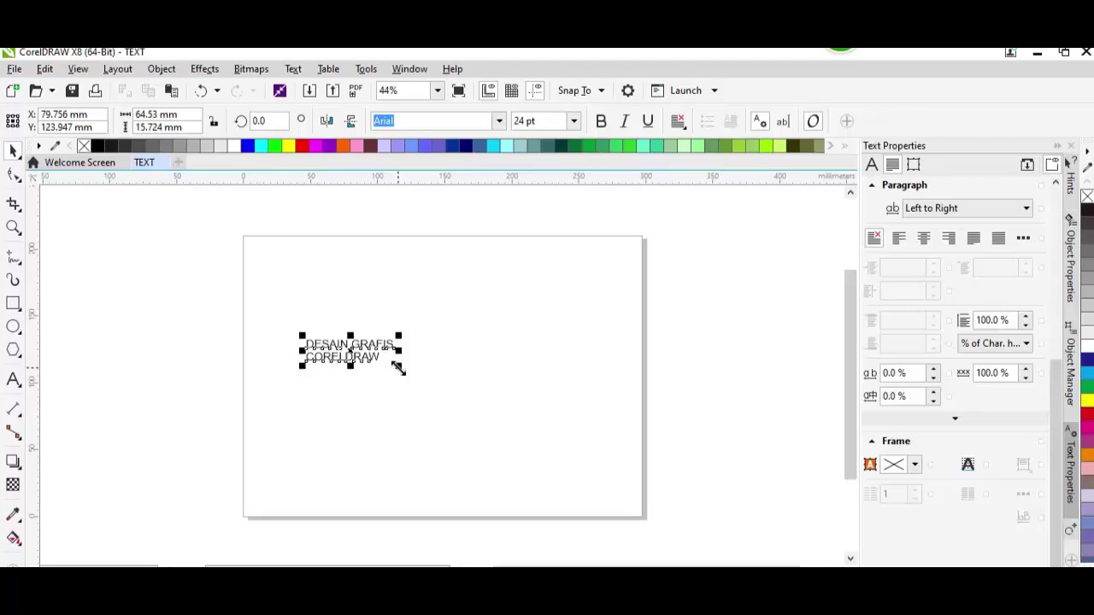
drag(396, 367, 544, 462)
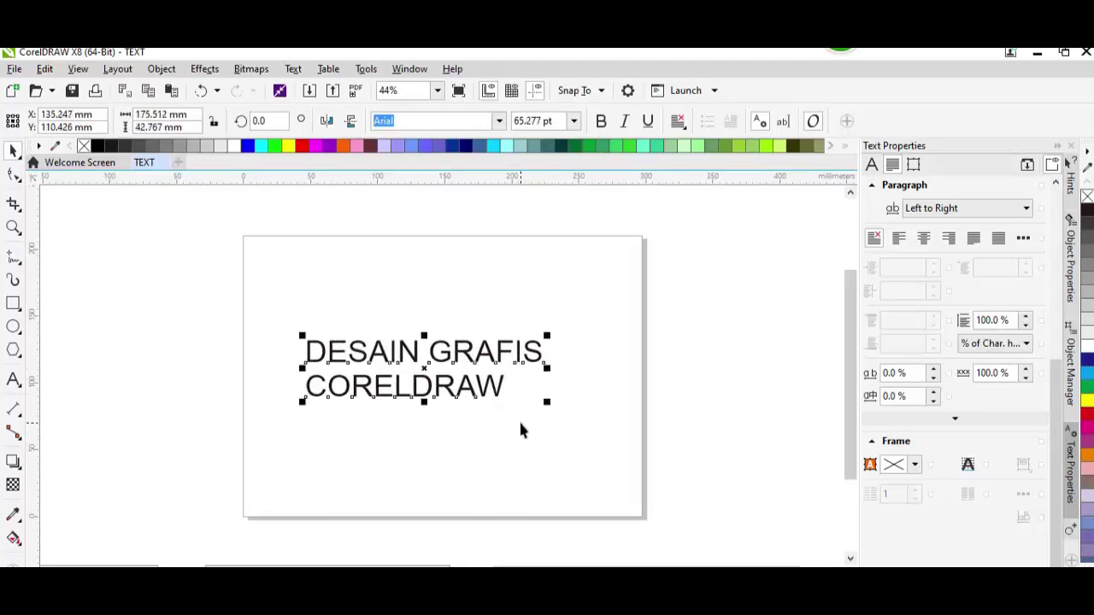
- Set the font of both heading lines to bold Quicksand without italics
double_click(467, 387)
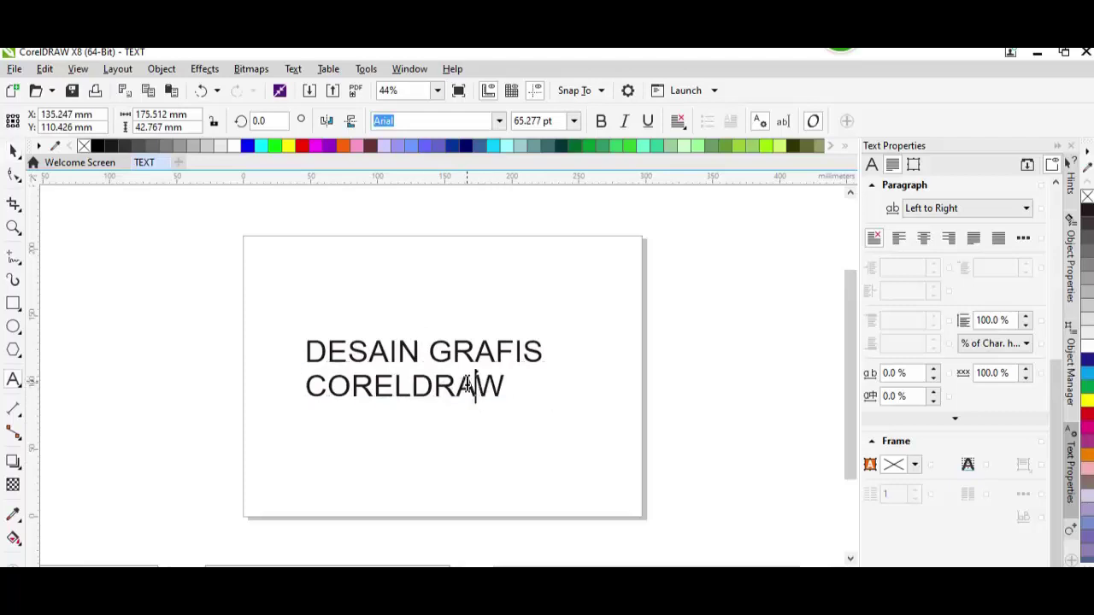
click(522, 382)
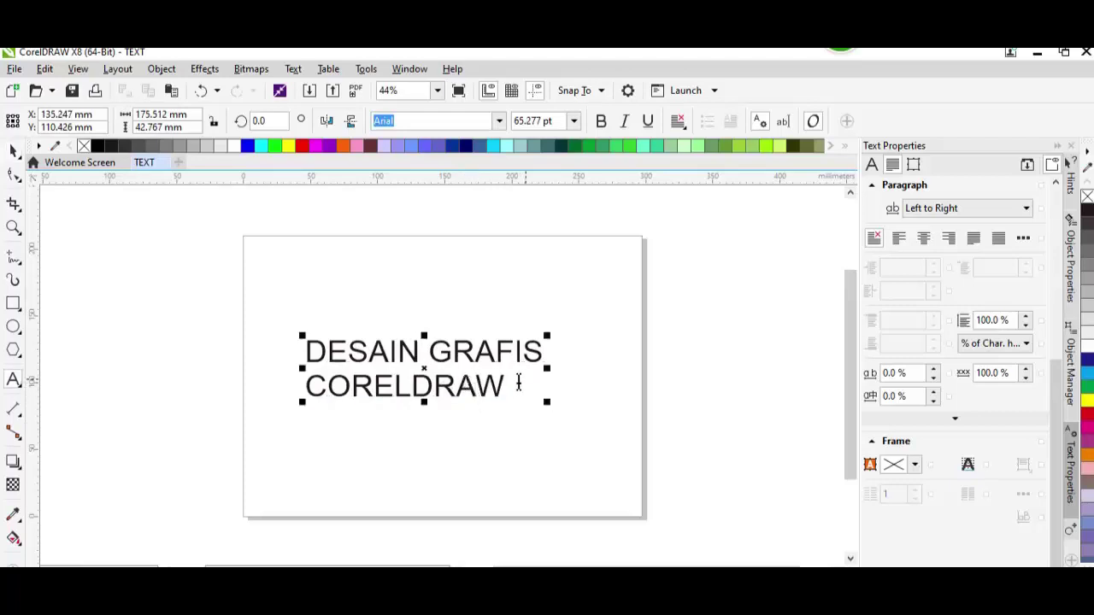
drag(511, 383, 317, 358)
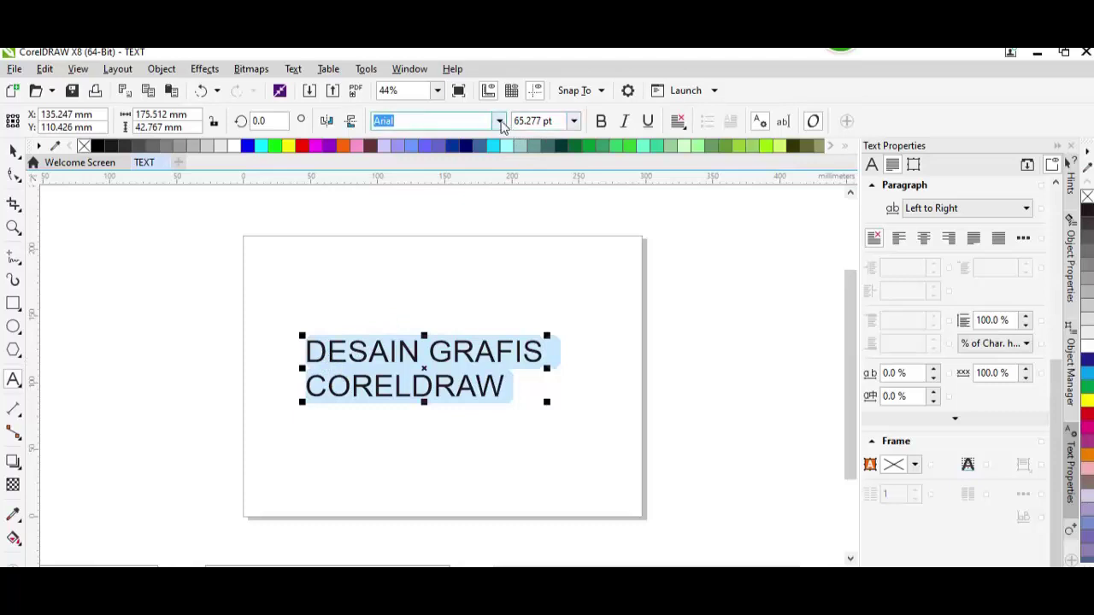
click(499, 122)
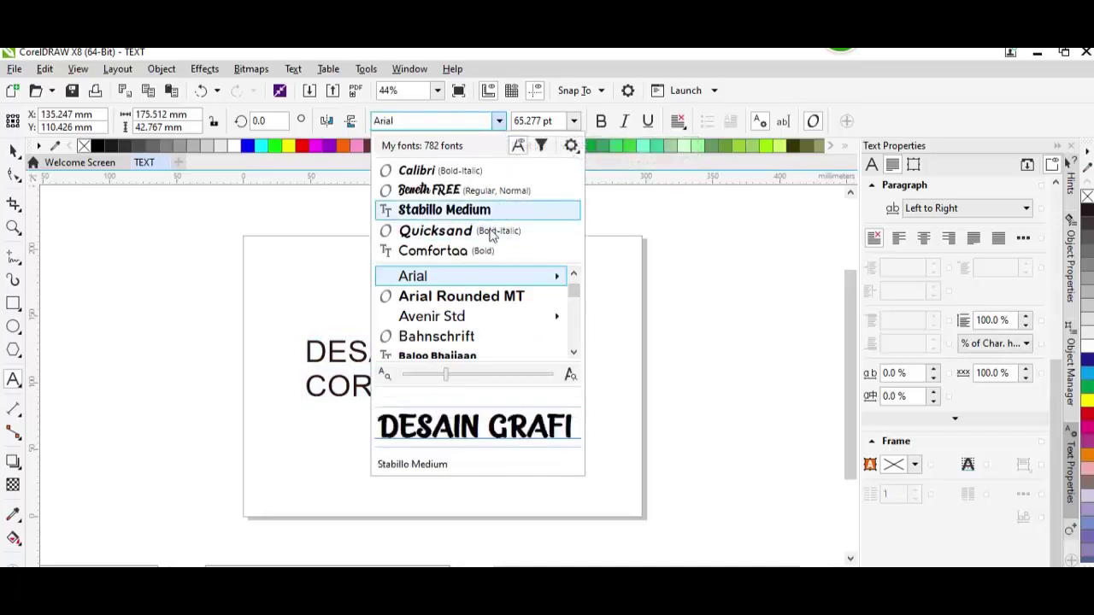
scroll(479, 295, down, 1)
scroll(477, 299, down, 5)
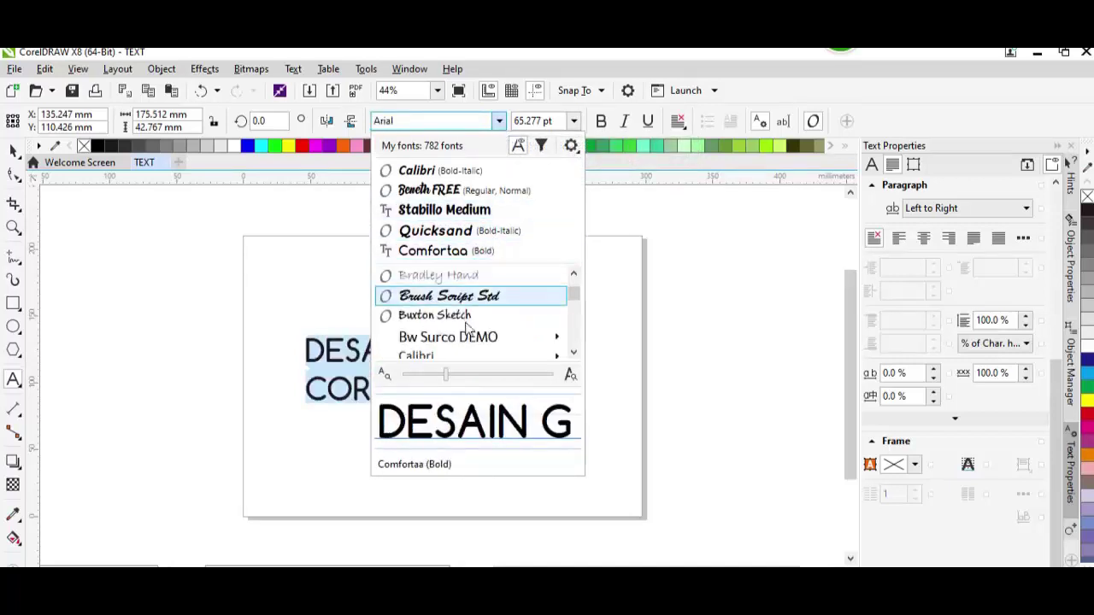
scroll(466, 299, down, 5)
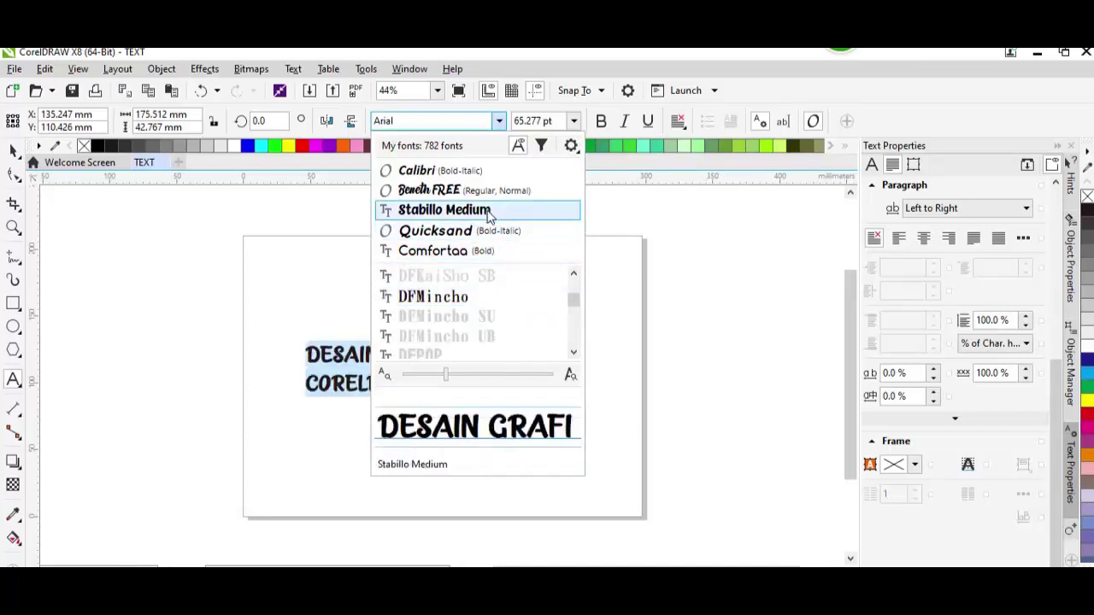
scroll(473, 308, up, 4)
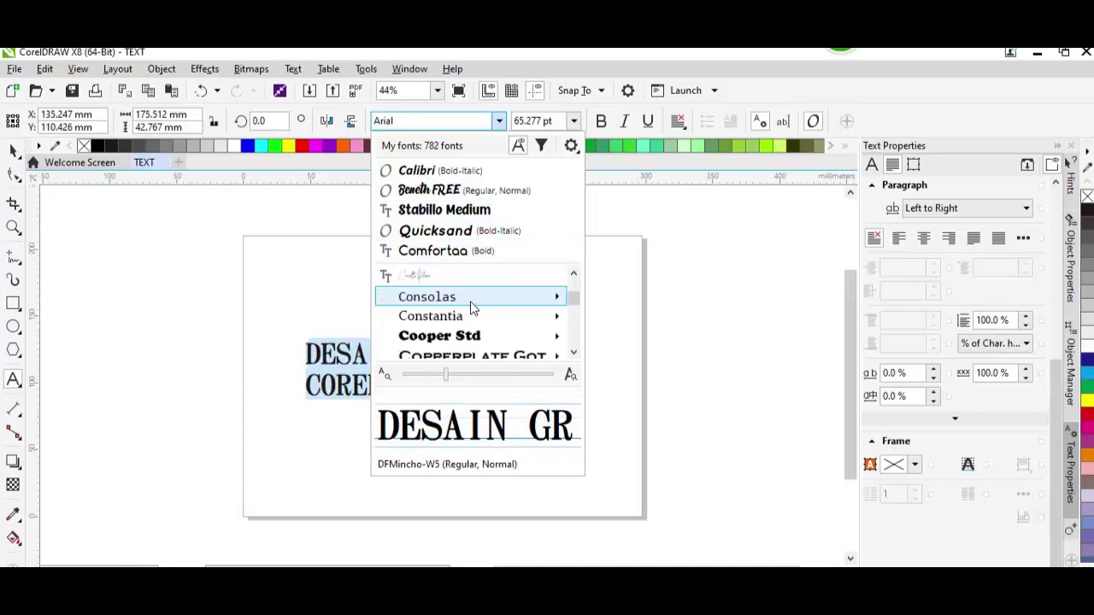
scroll(472, 304, up, 3)
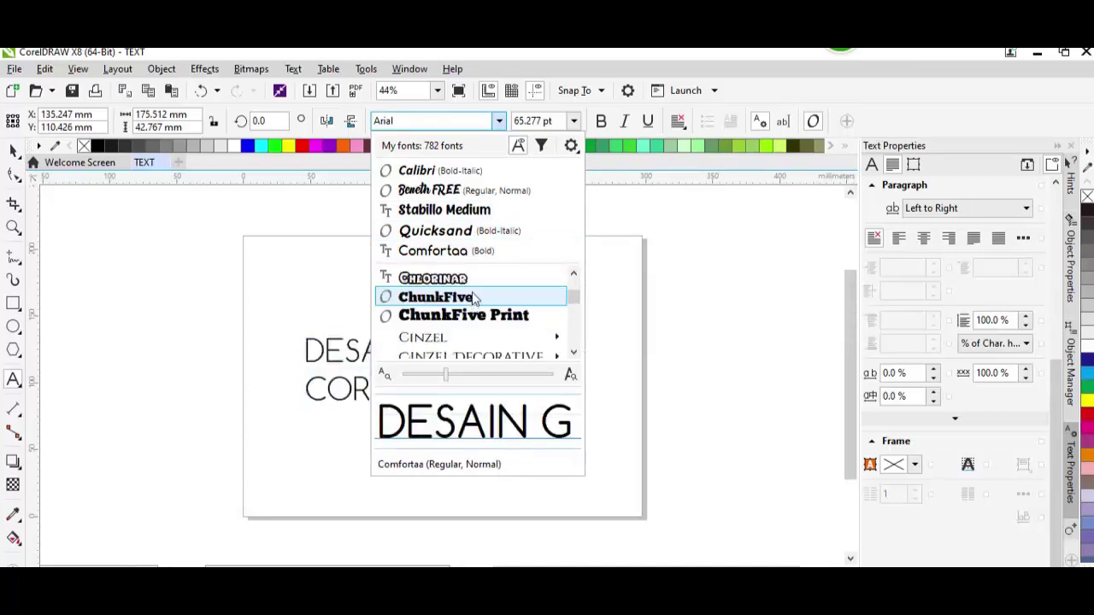
scroll(474, 286, up, 5)
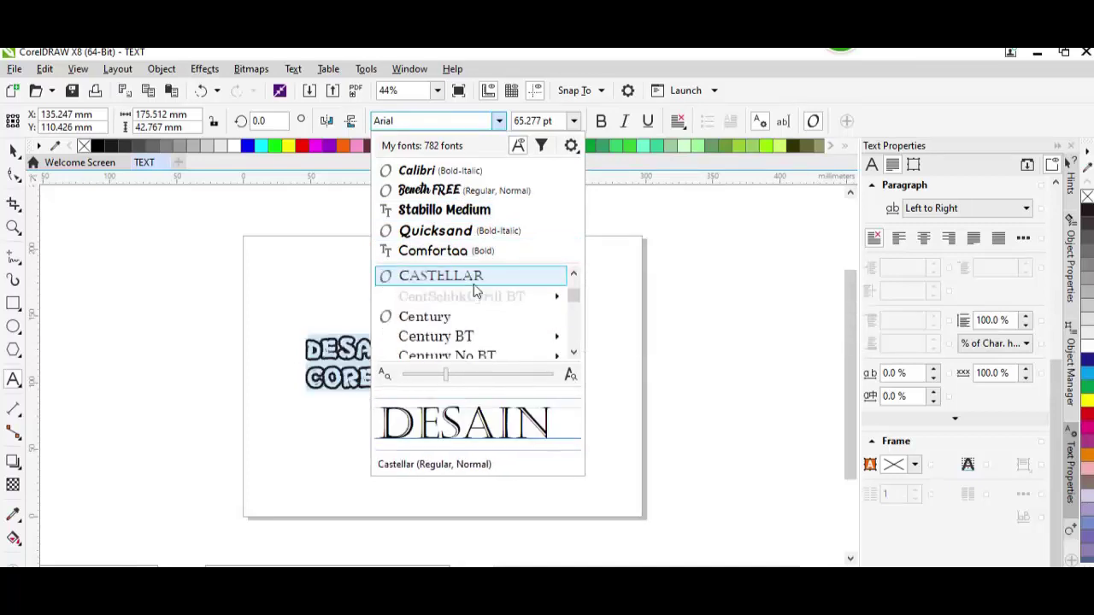
scroll(472, 289, up, 3)
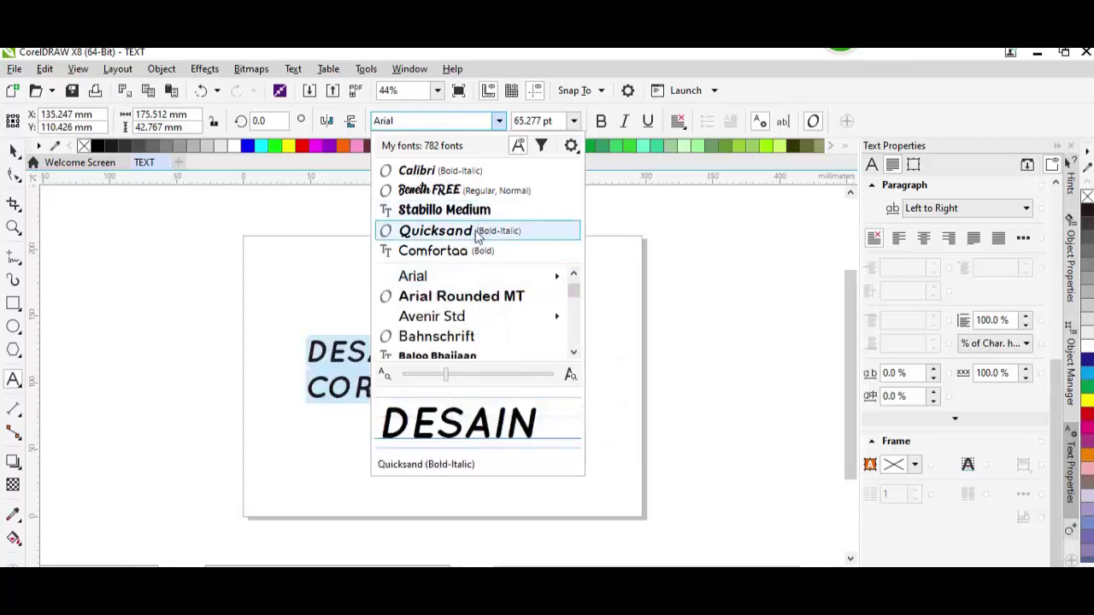
click(476, 236)
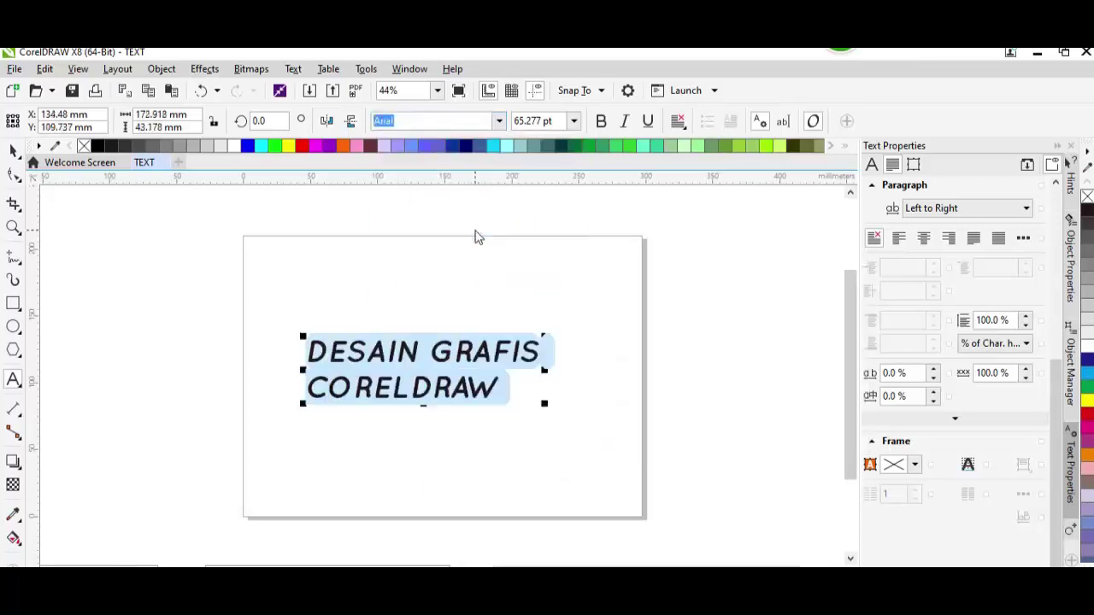
click(623, 121)
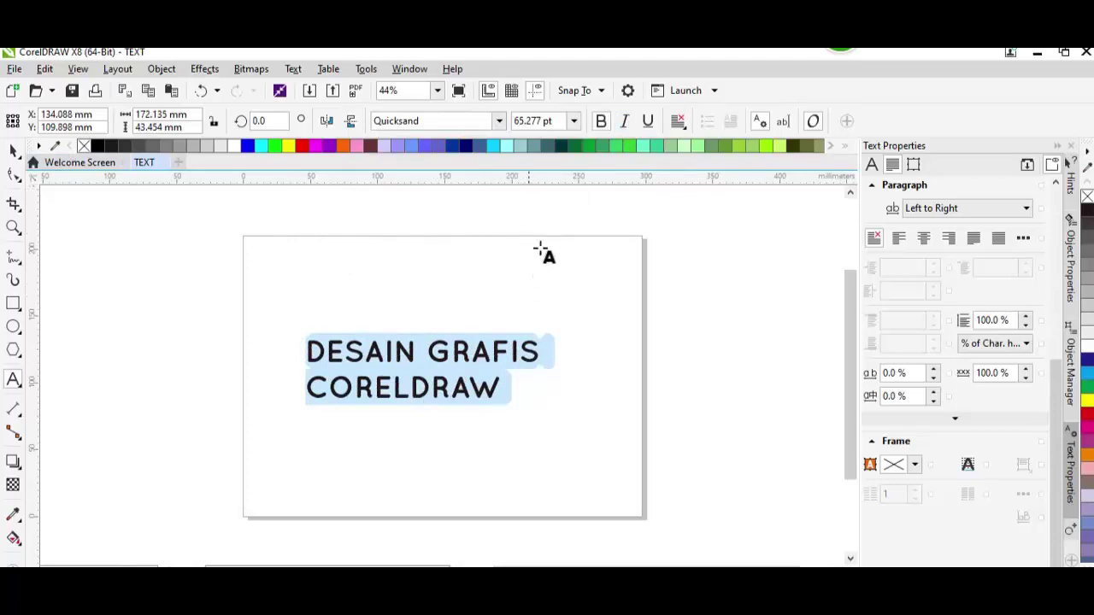
- Center-align the heading lines and move the heading up to the page's upper edge, at about X 157 mm, Y 179 mm
click(678, 123)
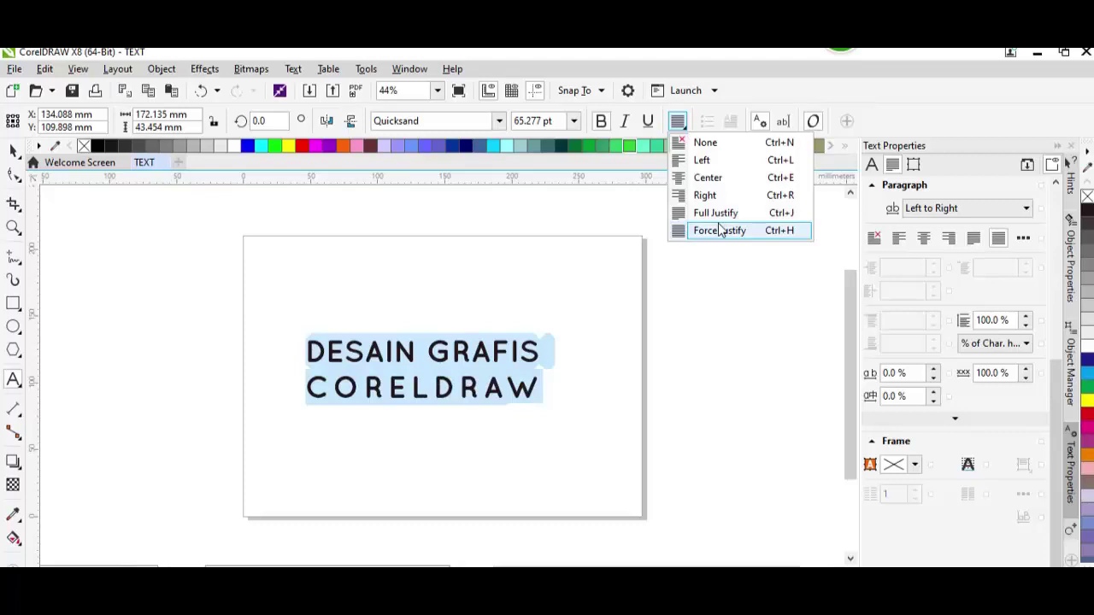
click(723, 179)
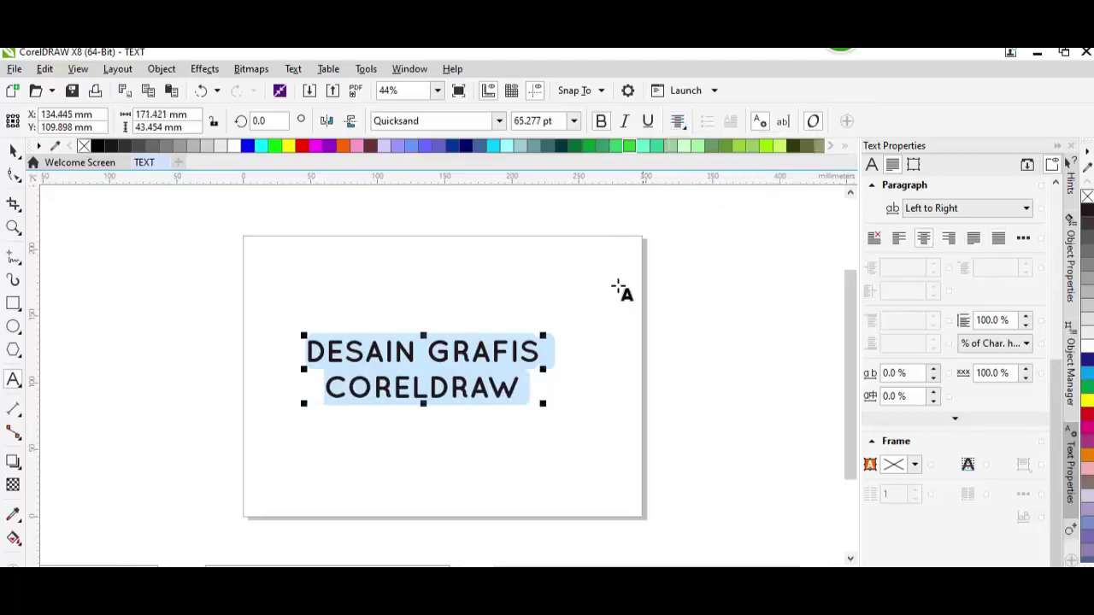
click(13, 150)
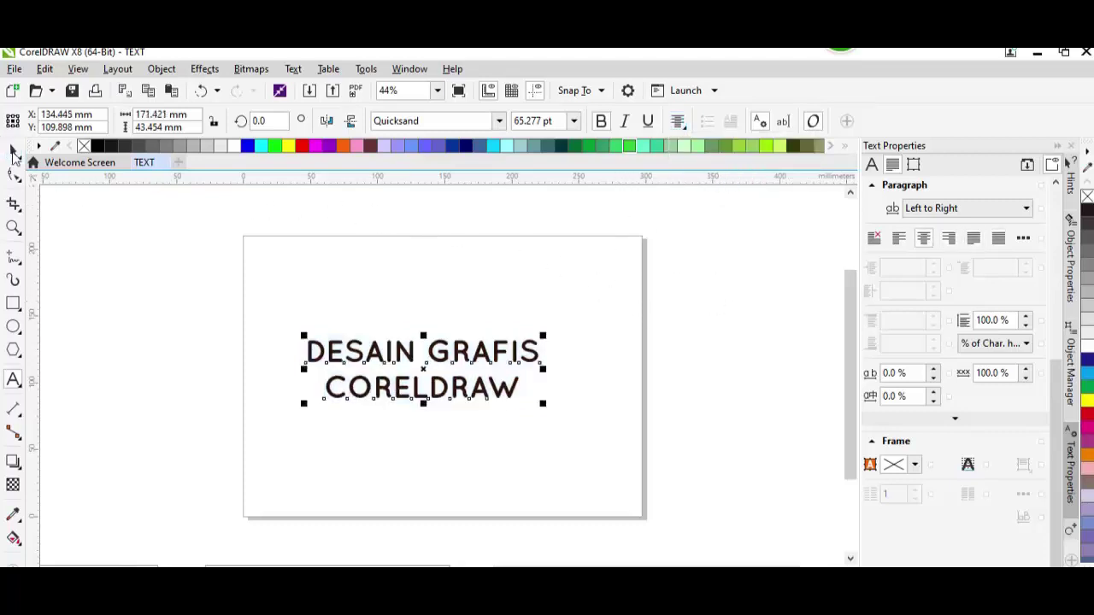
click(615, 408)
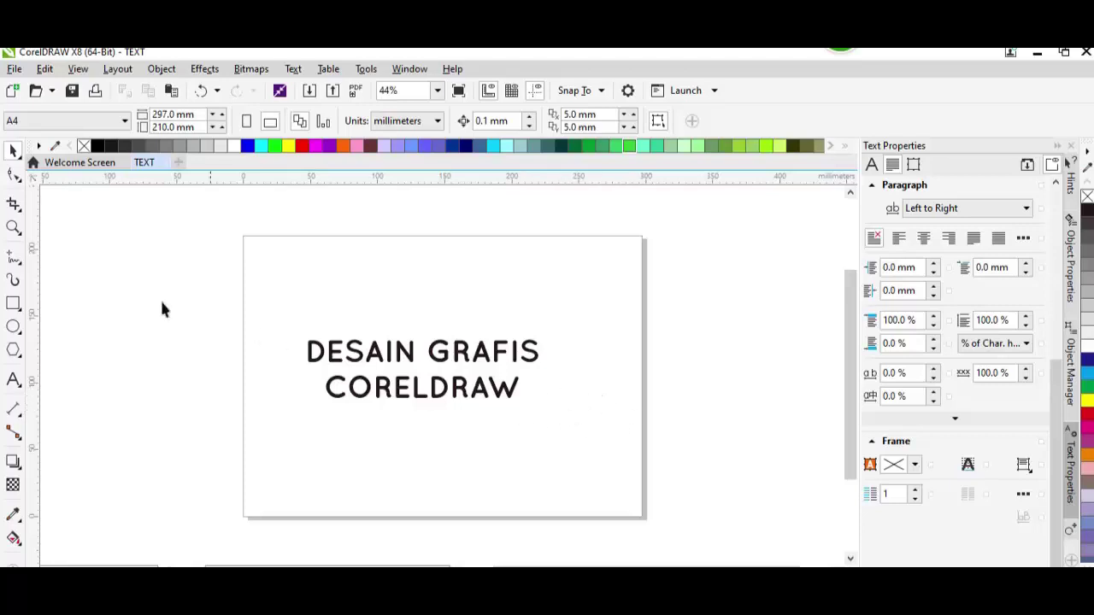
click(357, 352)
drag(357, 352, 389, 268)
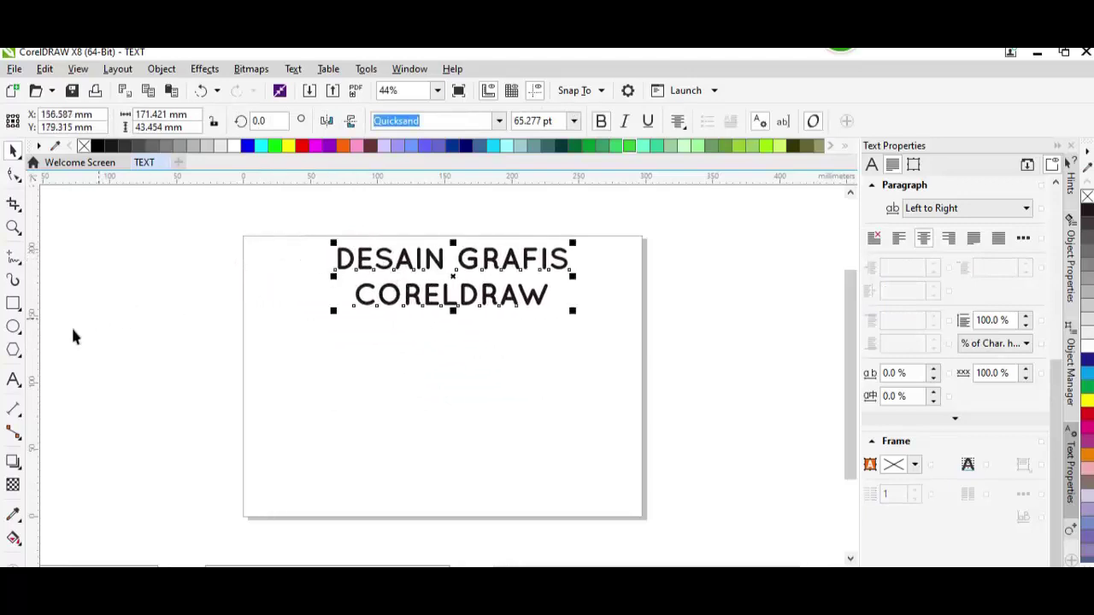
- Draw a paragraph text frame about 257 by 103 mm below the heading
click(13, 382)
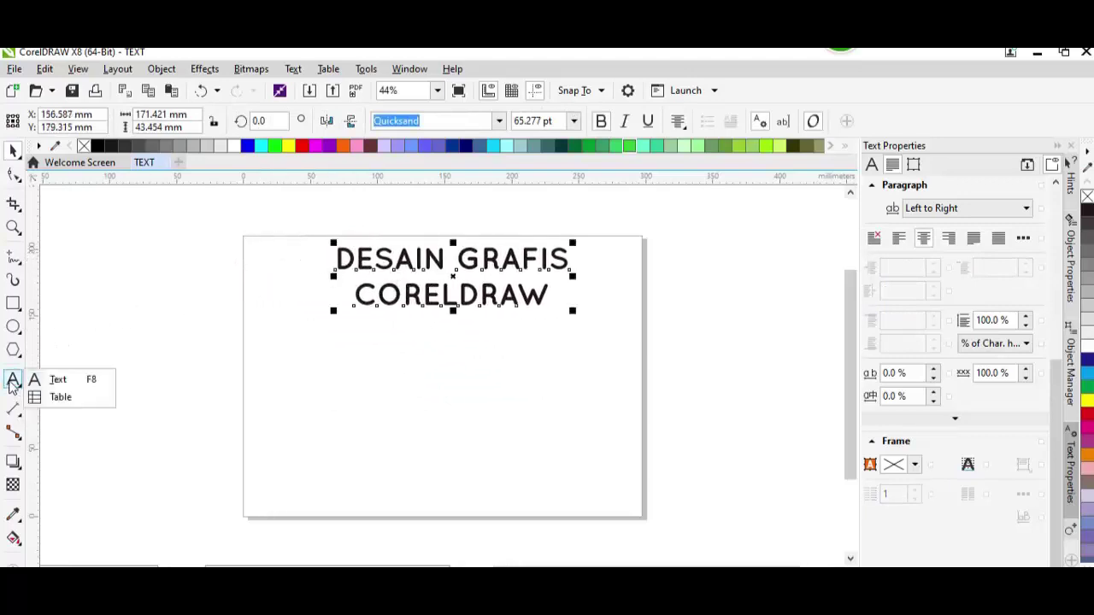
click(91, 380)
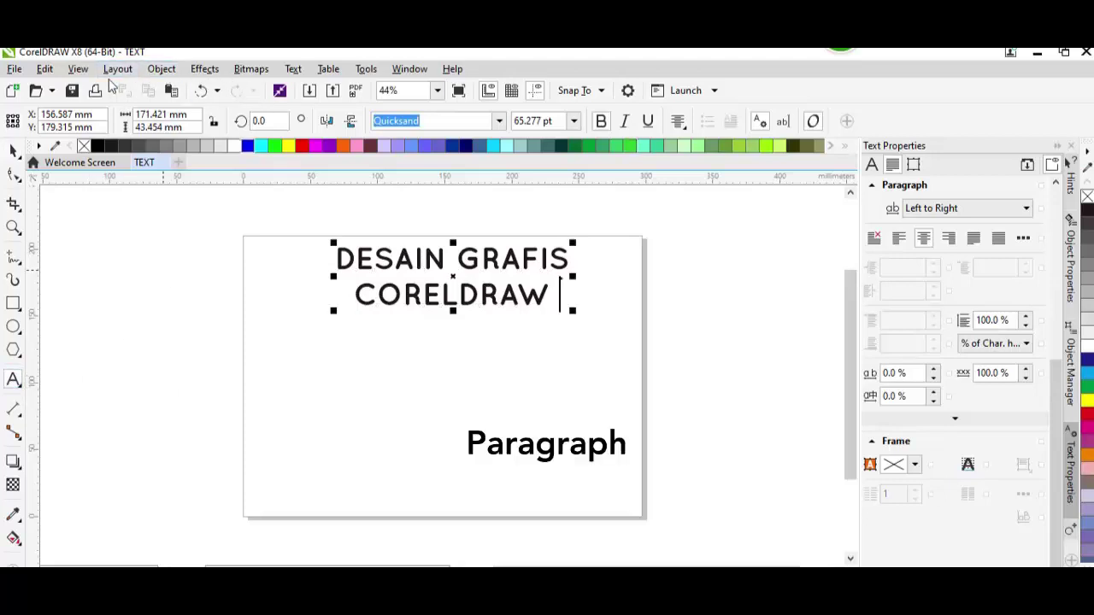
click(291, 70)
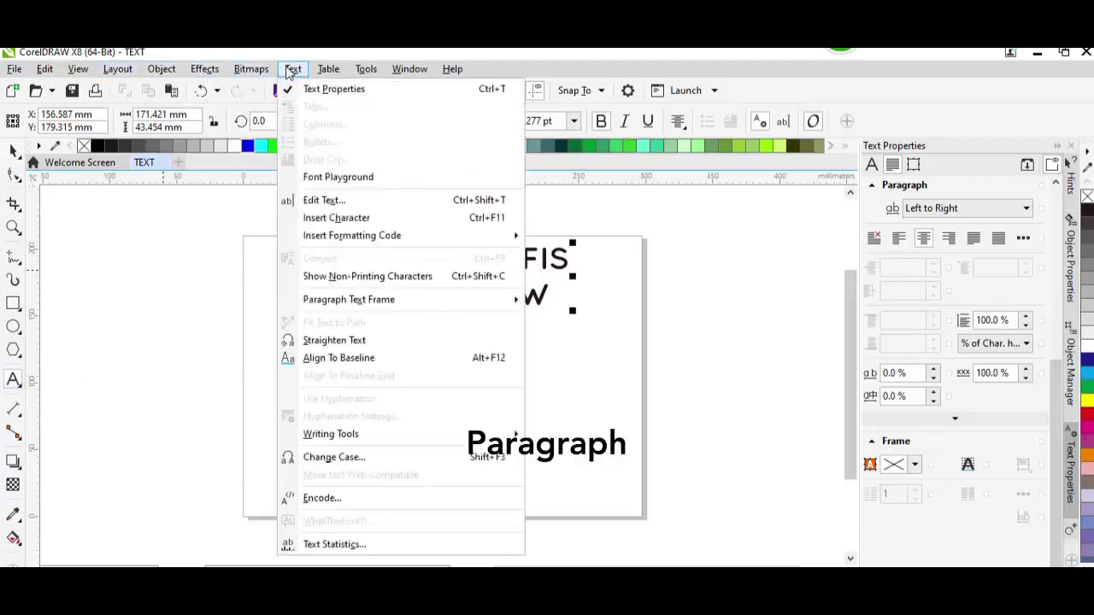
click(289, 71)
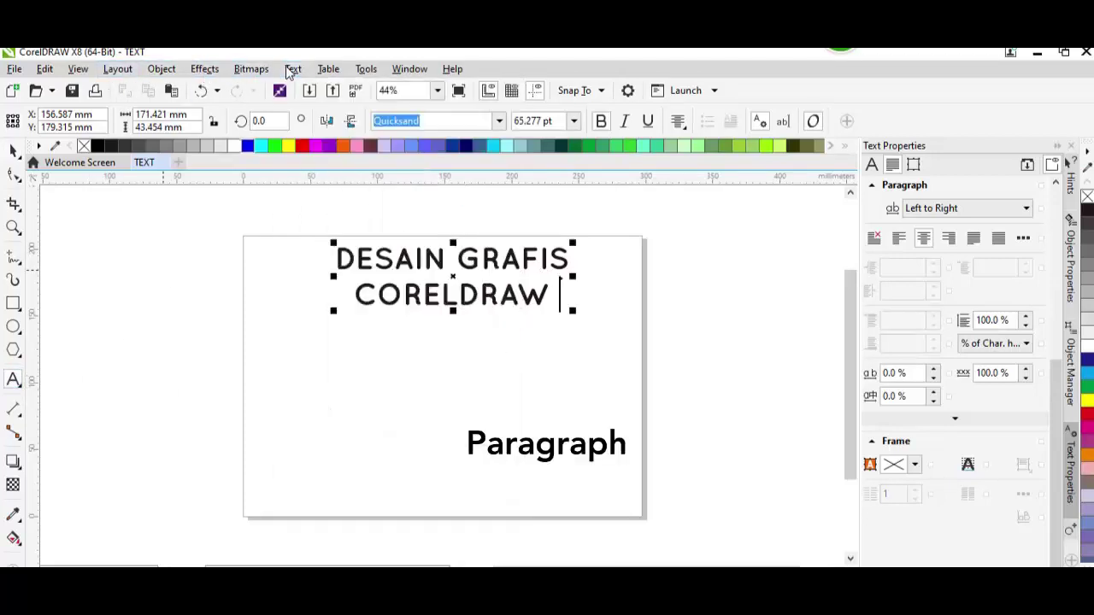
click(275, 355)
drag(275, 351, 620, 490)
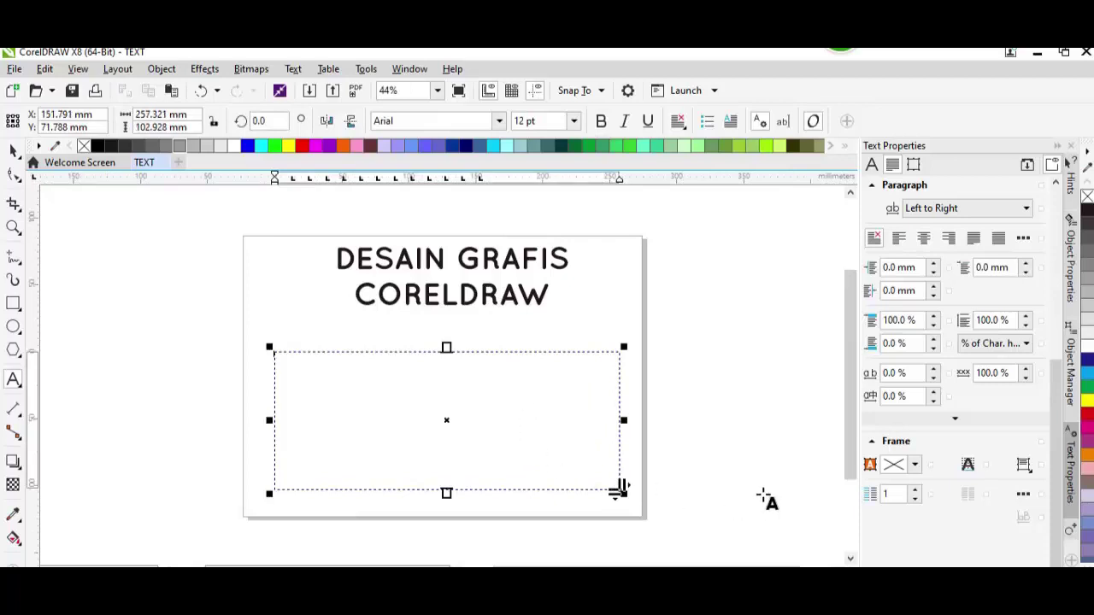
- Paste the abstract paragraph copied from Word into the empty text frame, discarding its fonts and formatting
key(alt+Tab)
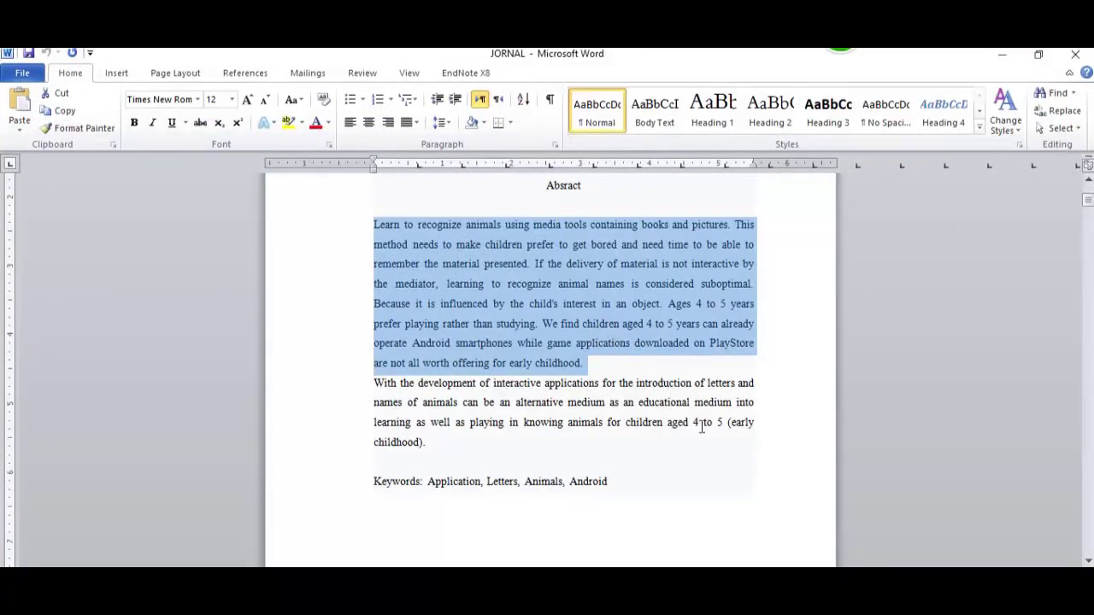
key(alt+Tab)
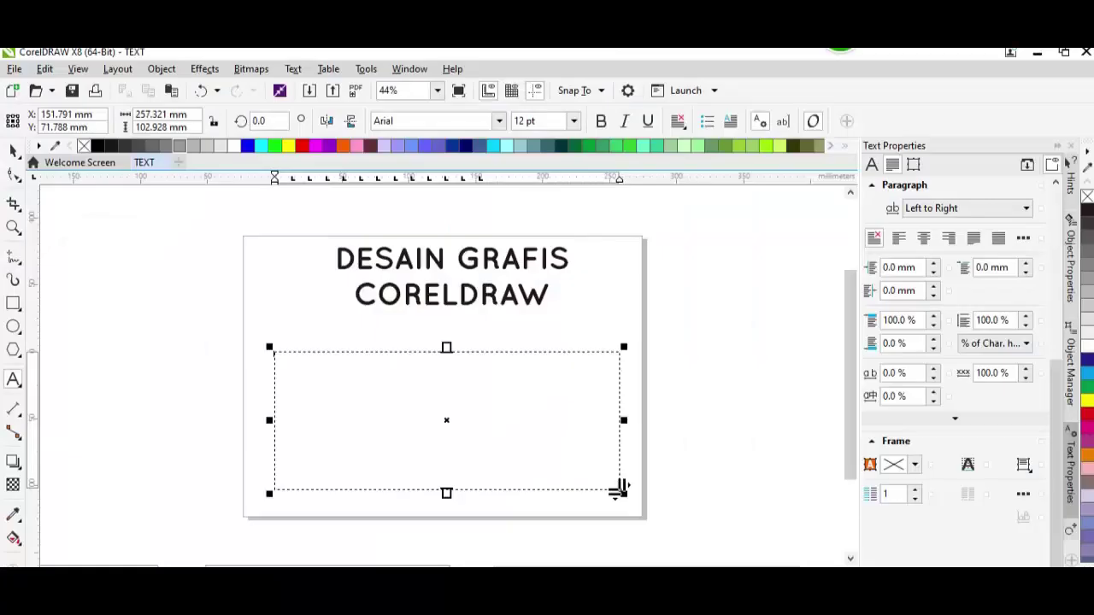
right_click(399, 383)
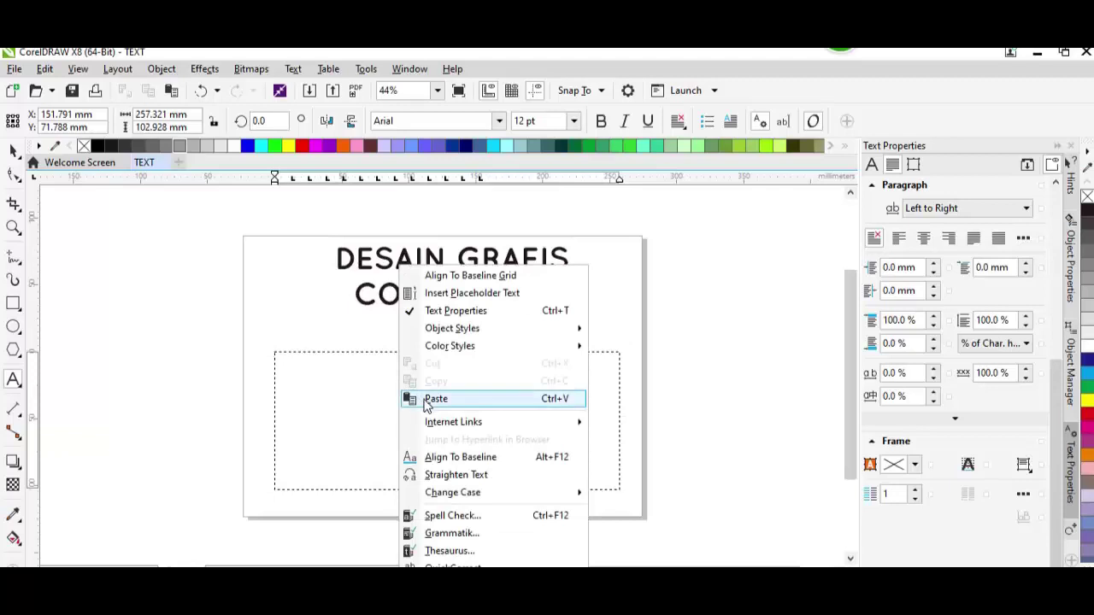
click(427, 400)
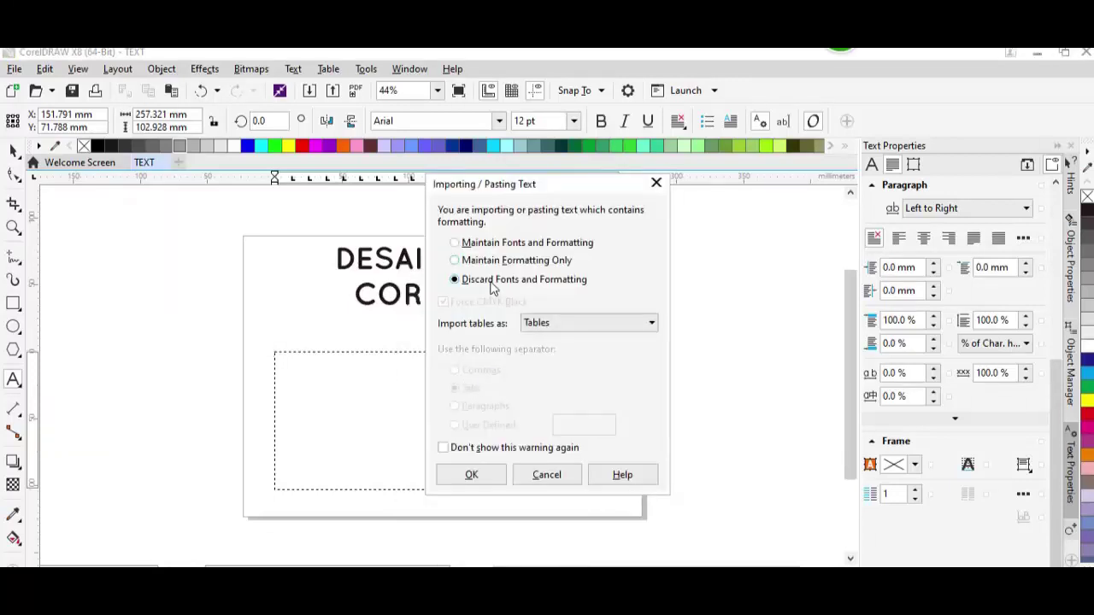
click(470, 475)
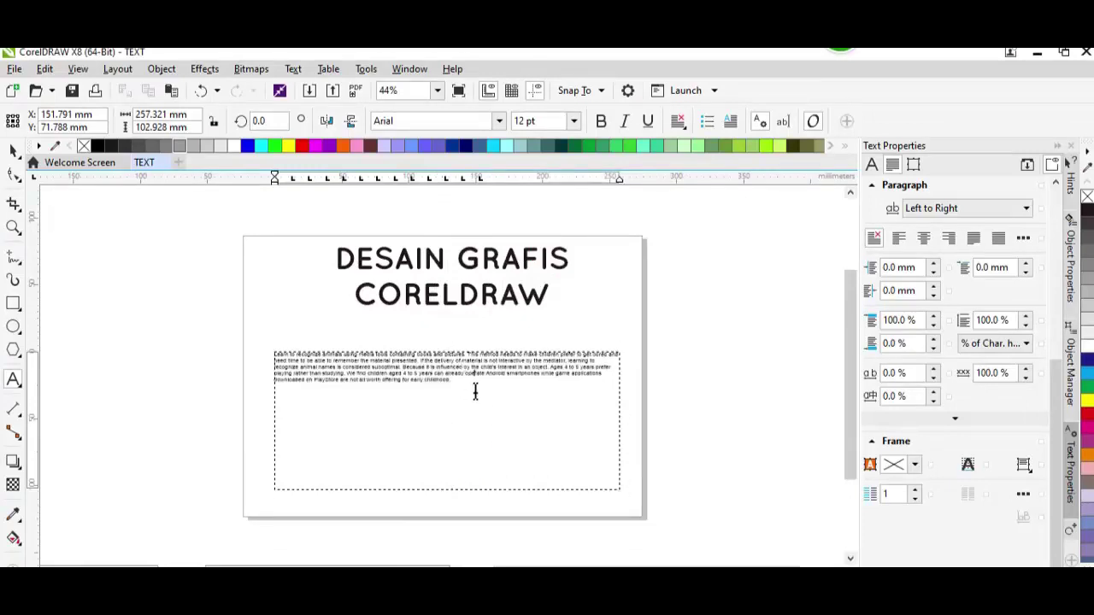
- Set the size of all the pasted paragraph text to 24 pt
click(451, 383)
drag(453, 381, 233, 341)
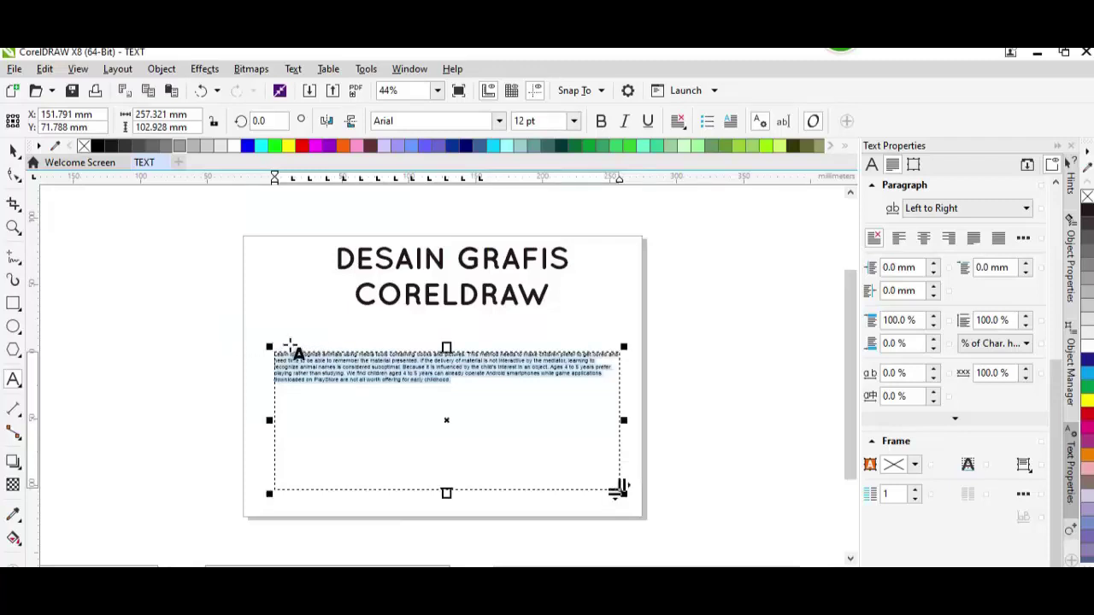
click(575, 121)
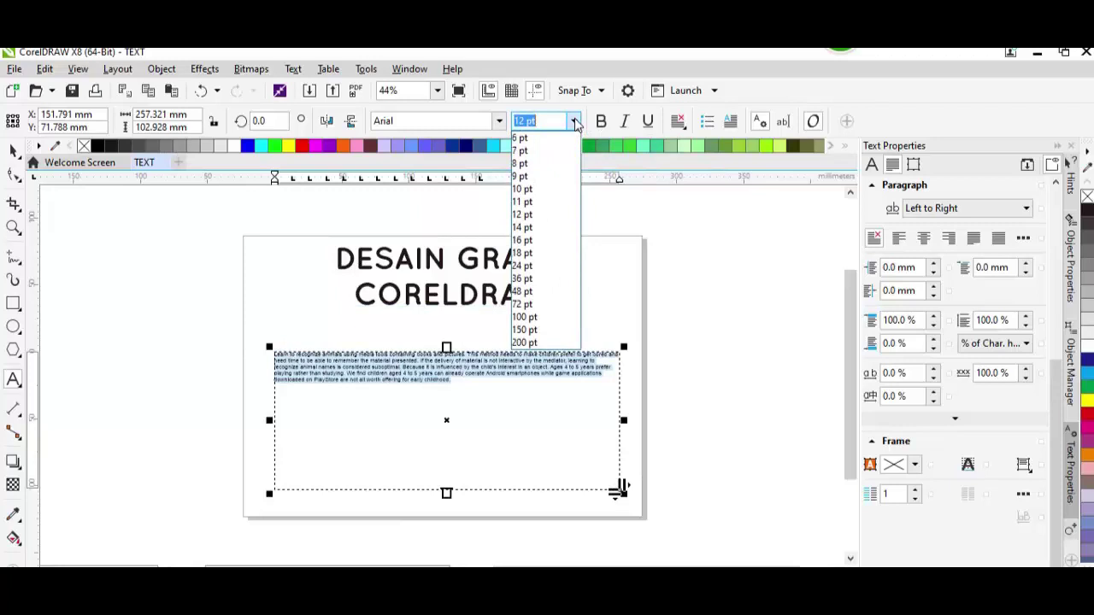
click(557, 271)
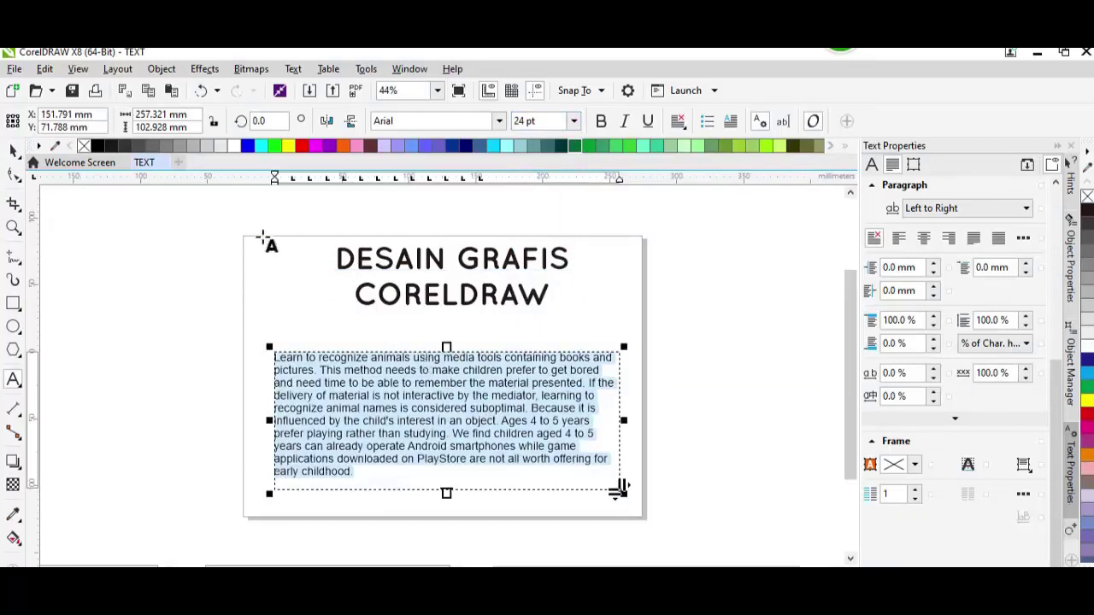
click(13, 151)
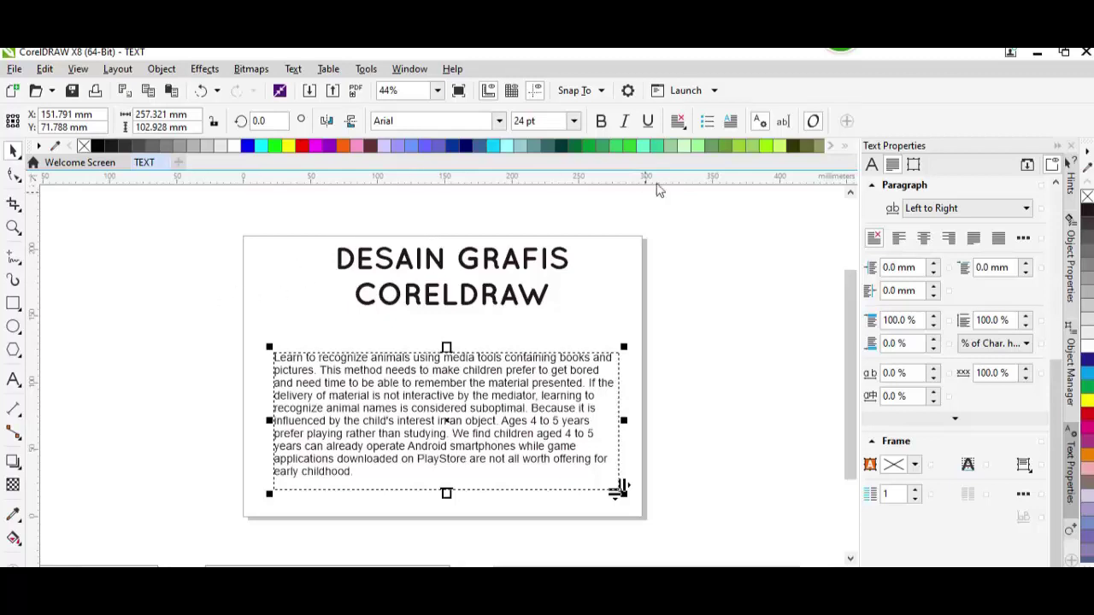
- Try left alignment on all the paragraph text, and set its alignment to Force Justify
double_click(491, 445)
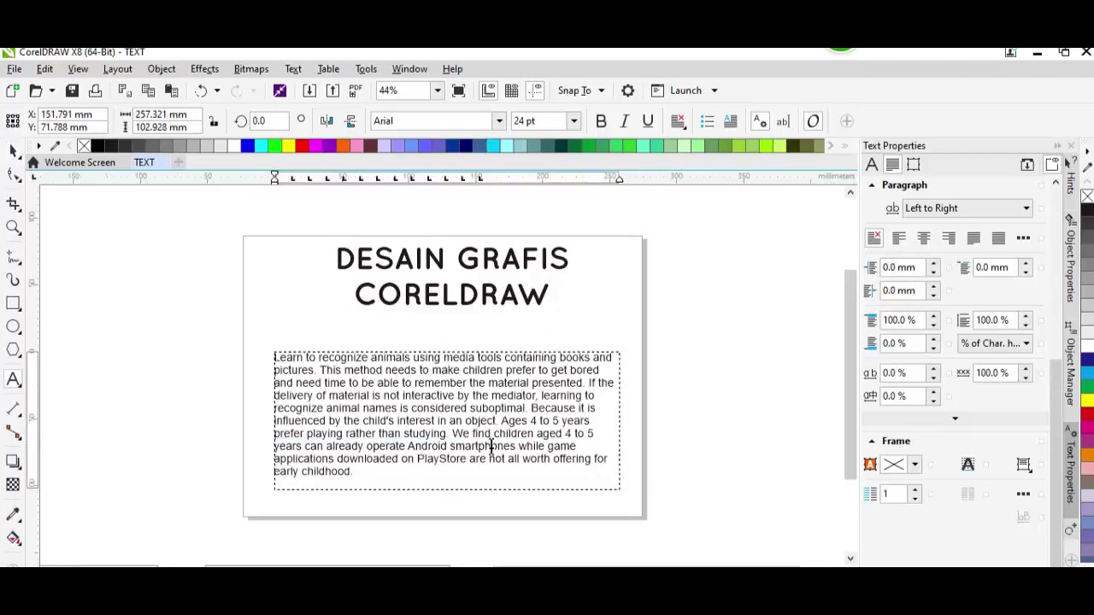
key(ctrl+a)
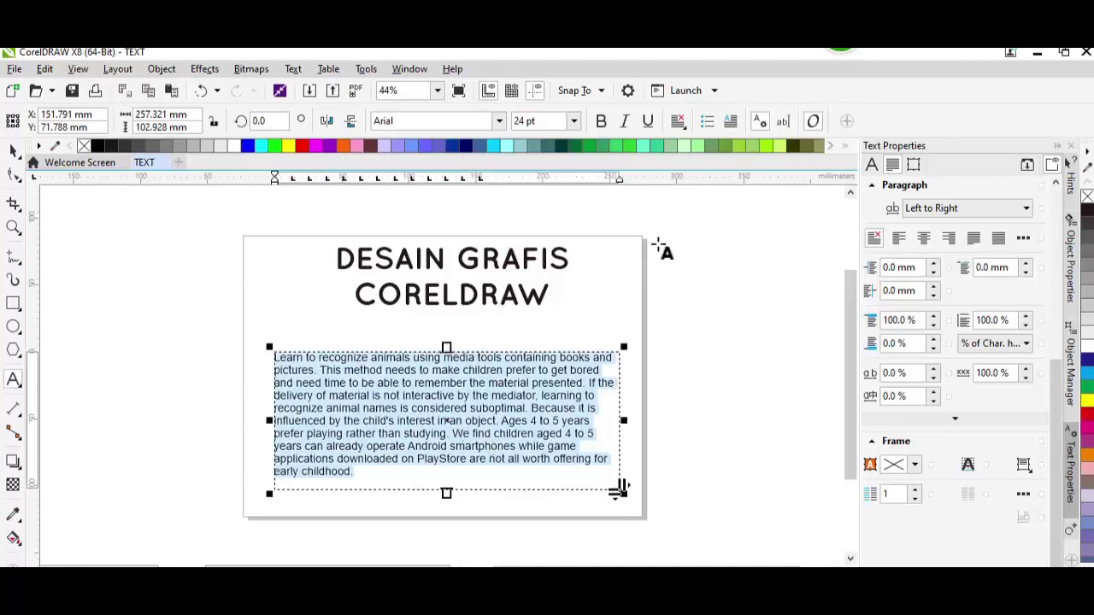
click(677, 122)
click(698, 121)
click(680, 128)
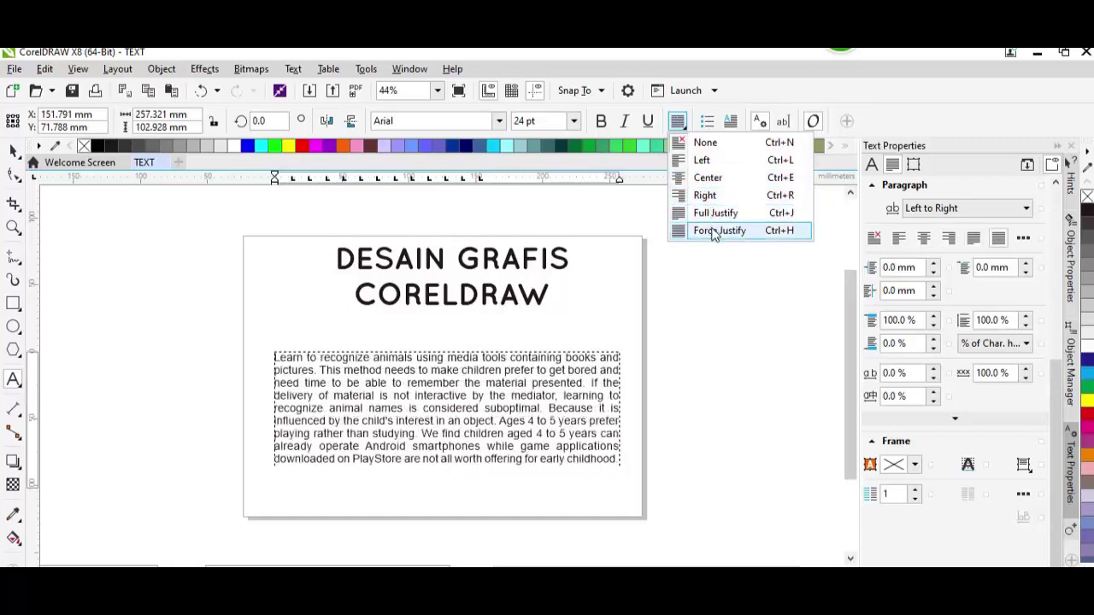
click(720, 168)
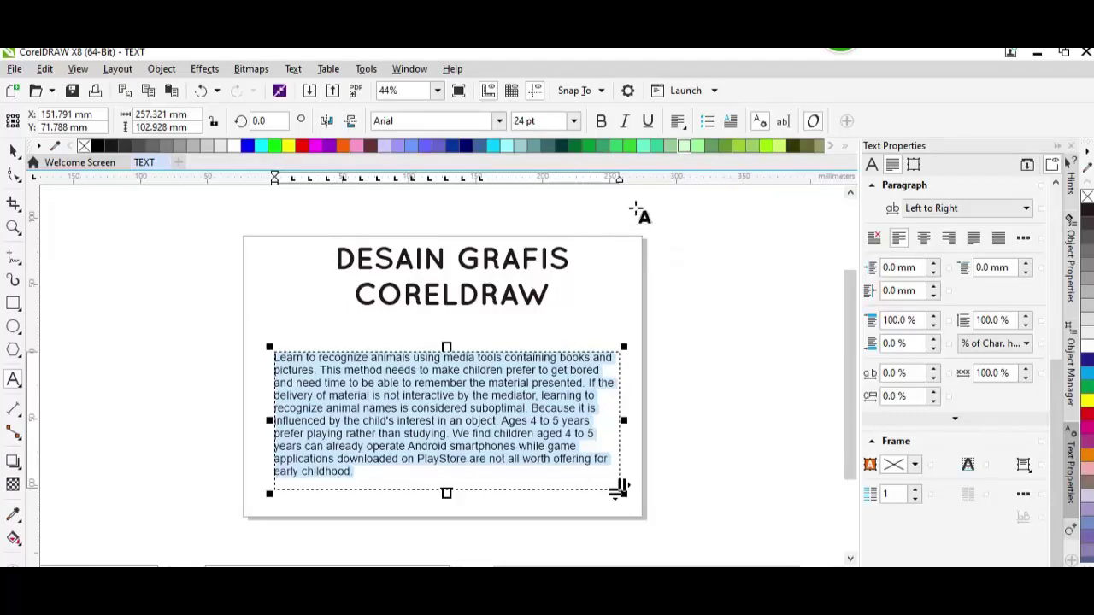
click(678, 122)
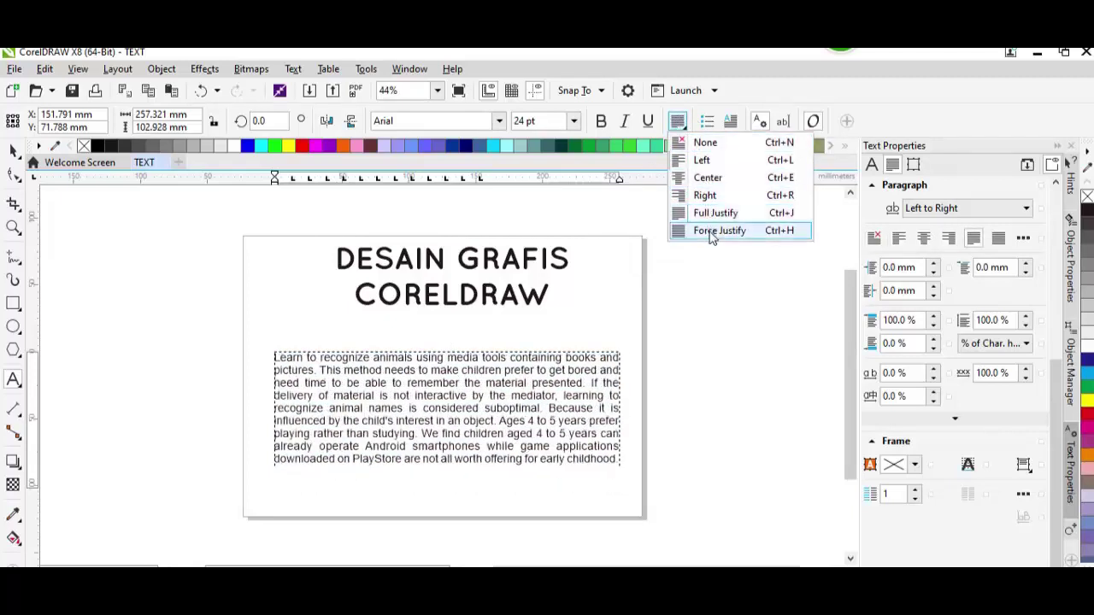
click(710, 230)
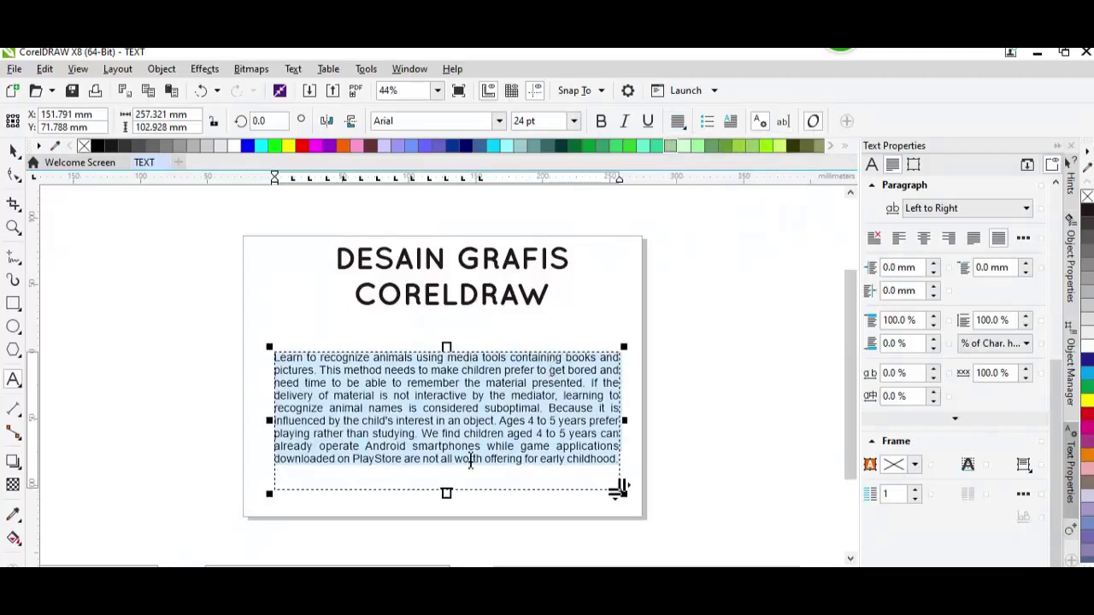
- Extend the paragraph text frame downward past the page's lower edge to a height of about 181 mm, and deselect it
drag(450, 494, 453, 563)
scroll(463, 501, down, 2)
scroll(472, 510, up, 1)
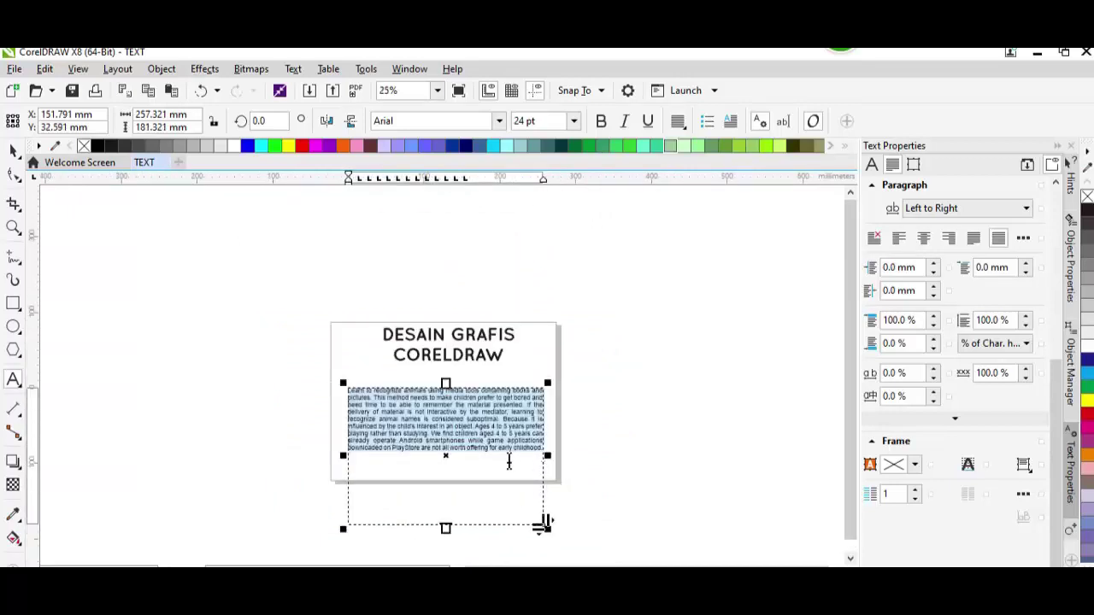
click(13, 151)
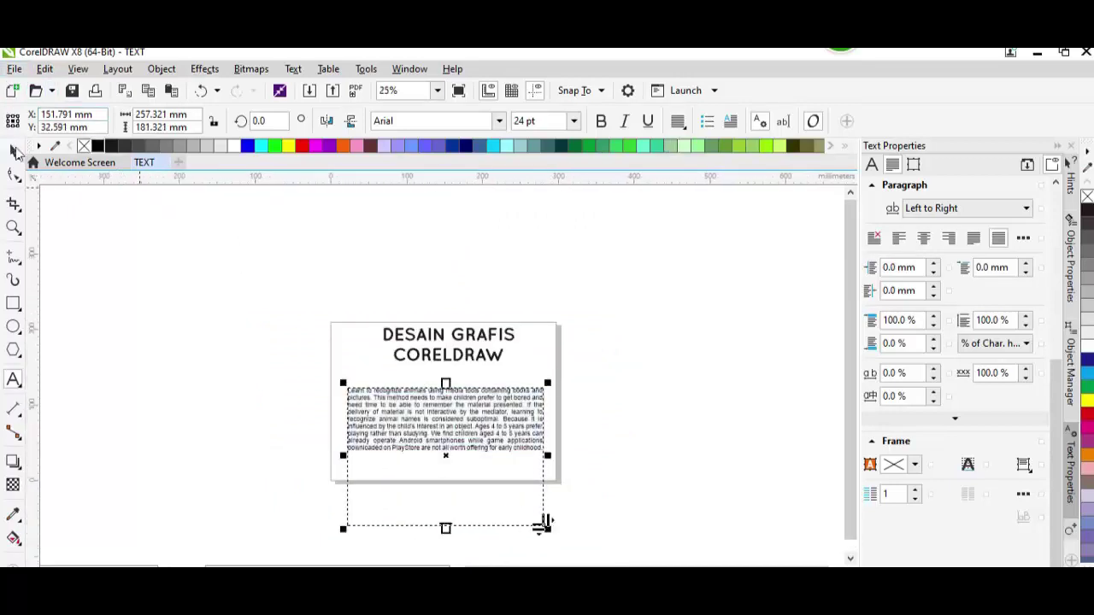
click(205, 270)
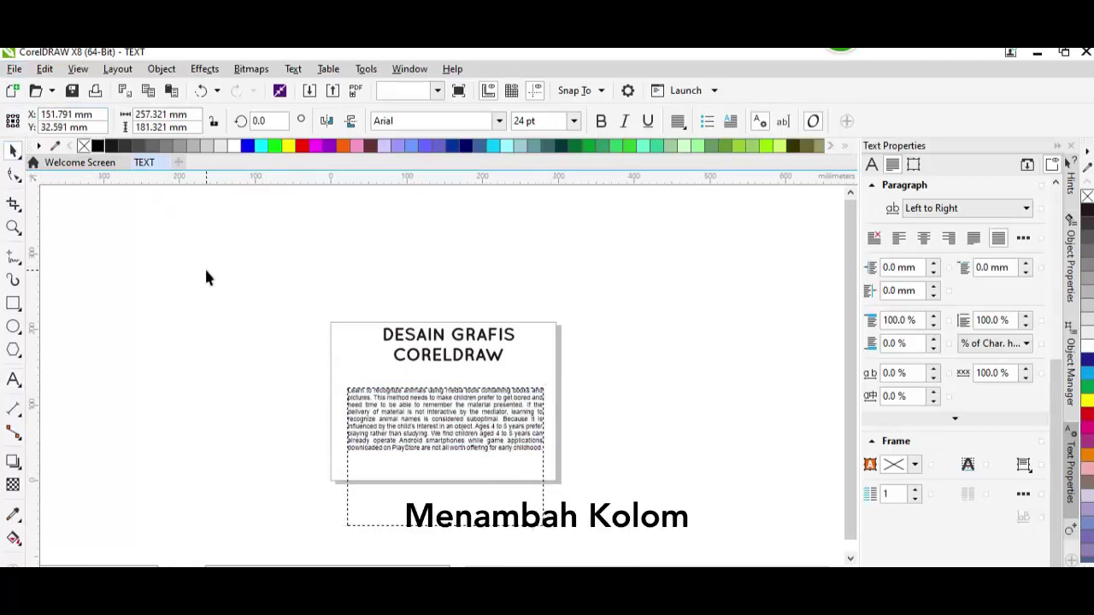
- Divide the paragraph text frame into 3 columns of equal width, maintaining the current frame width
click(359, 398)
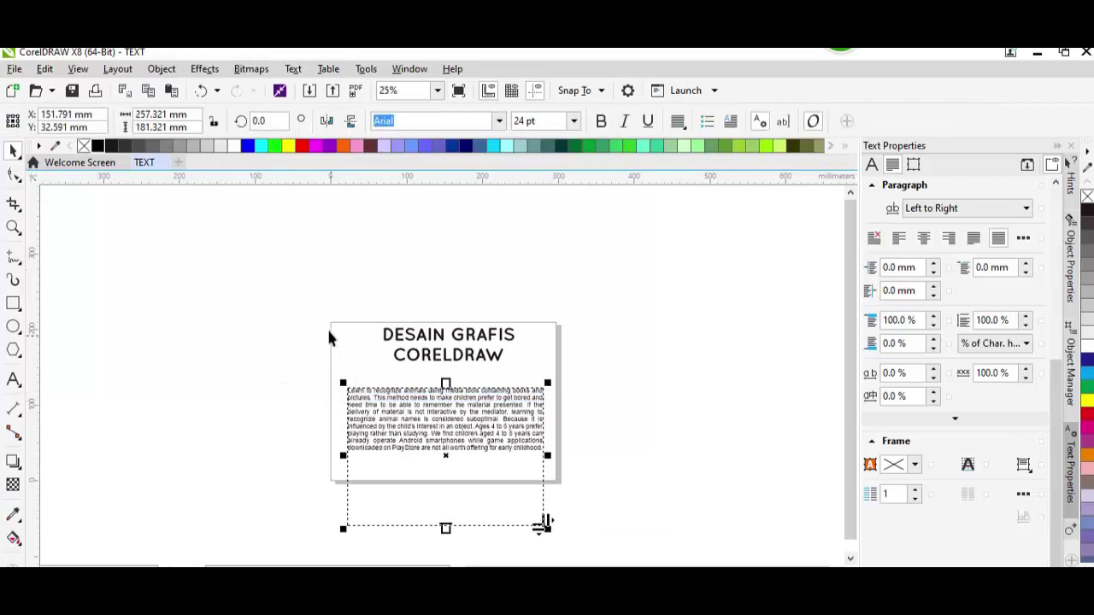
click(289, 70)
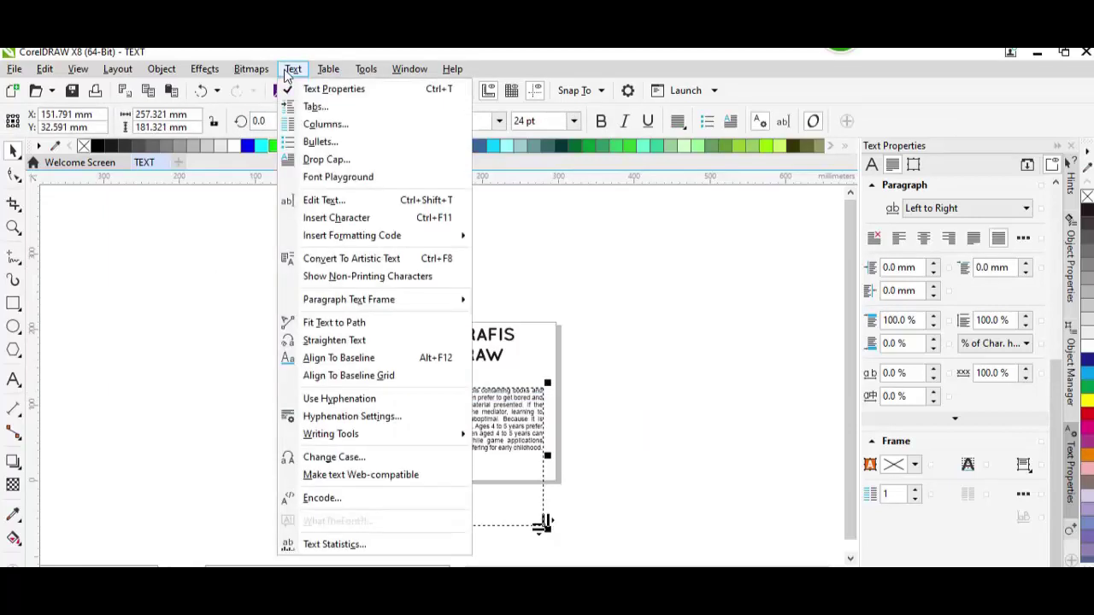
click(313, 125)
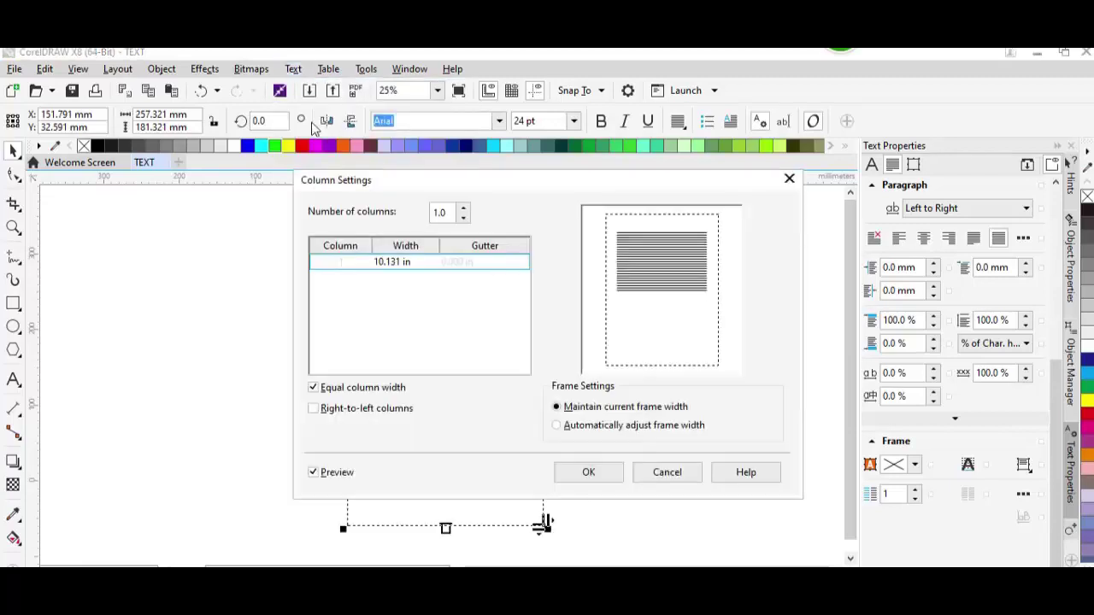
drag(481, 180, 754, 193)
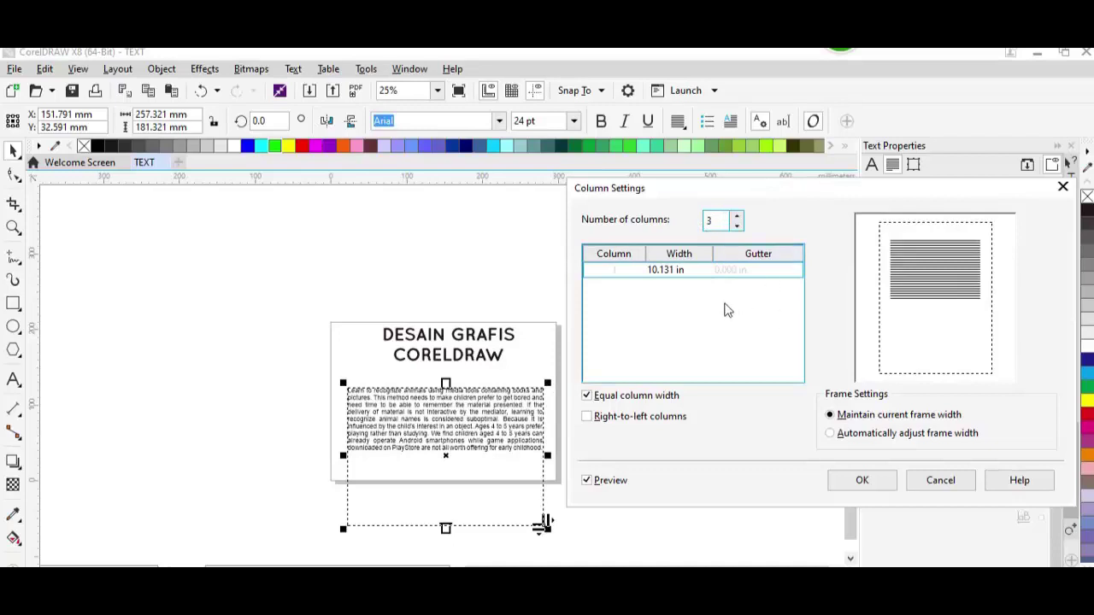
click(682, 277)
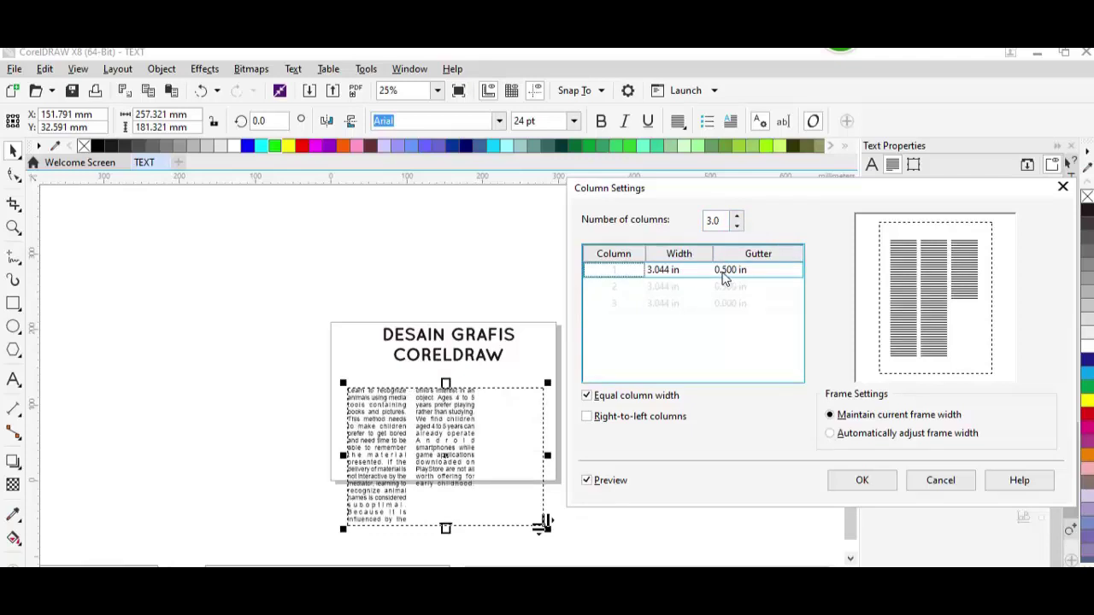
- Try narrower and wider widths for the three equal columns, including 2.904 in
click(681, 272)
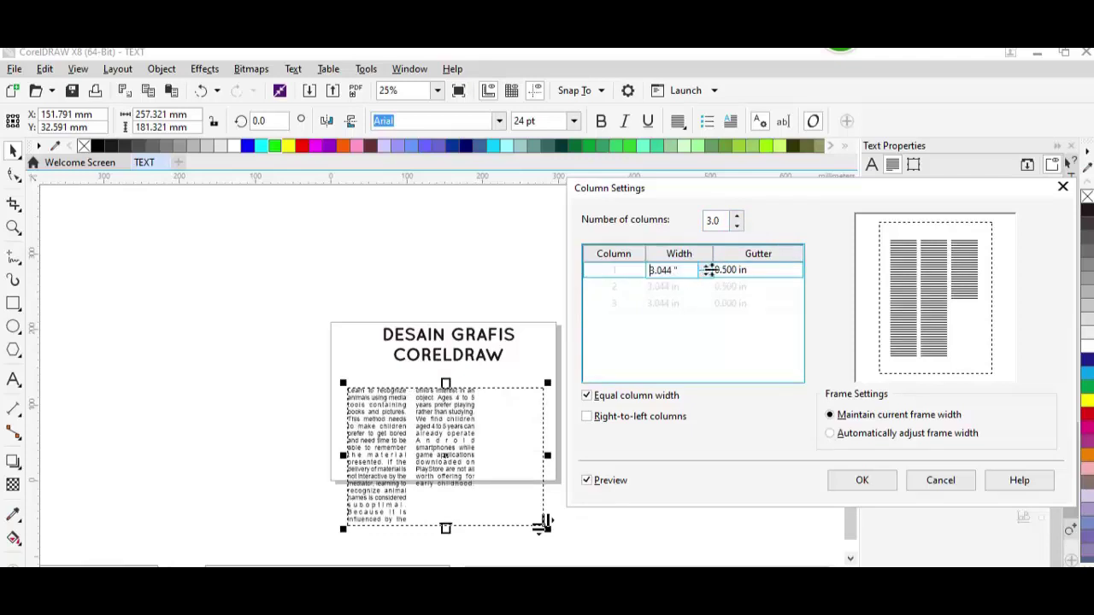
click(707, 274)
click(706, 274)
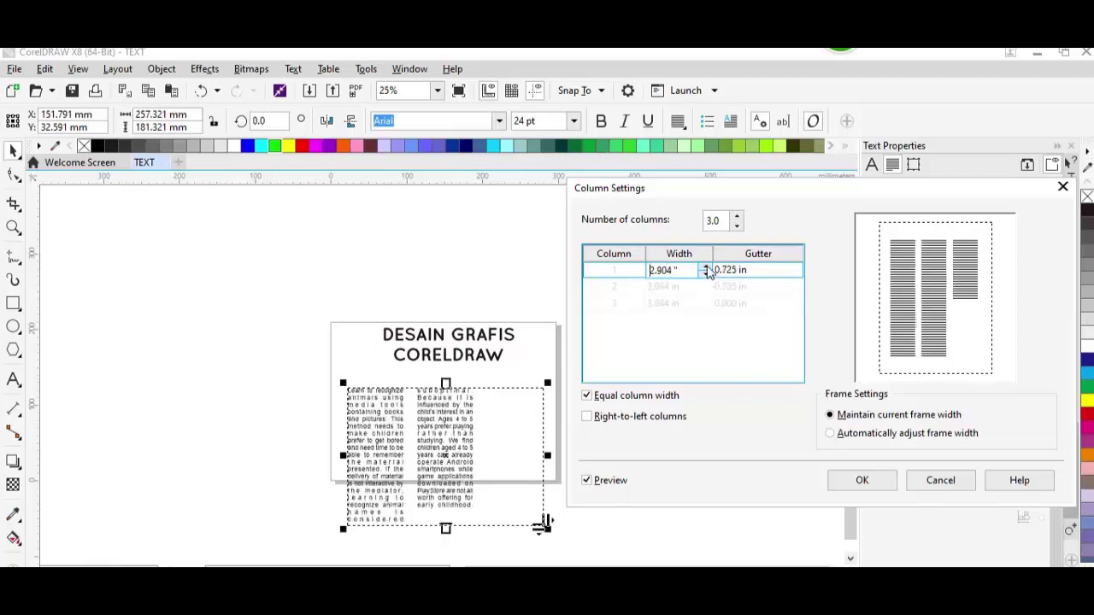
click(705, 268)
click(705, 267)
click(707, 267)
click(706, 267)
- Set the gutter between the columns to 0.645 in, apply the column settings and deselect the frame
click(760, 272)
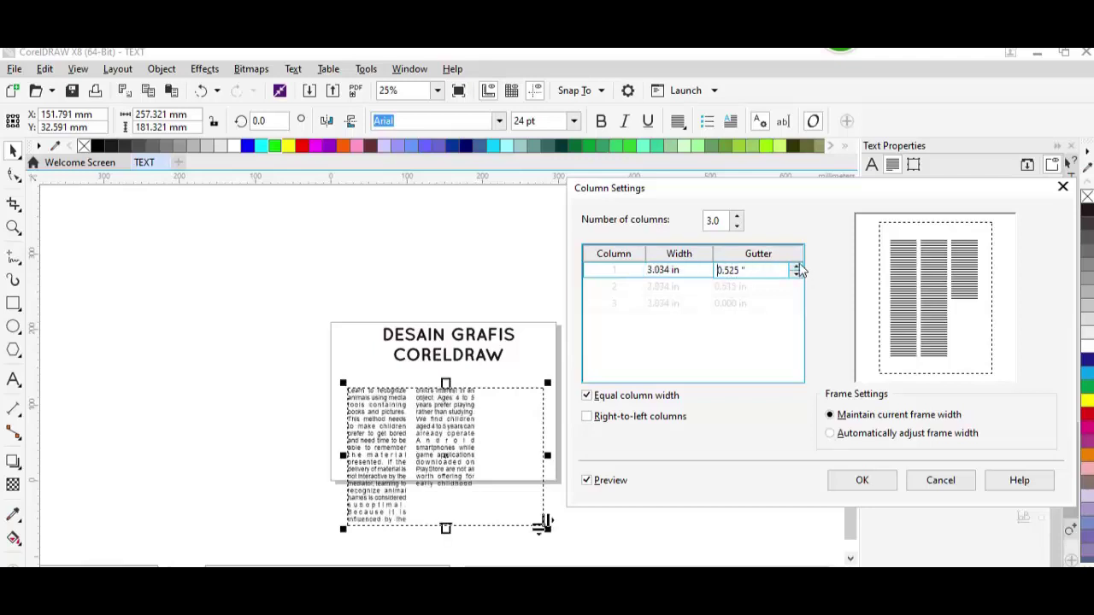
click(797, 267)
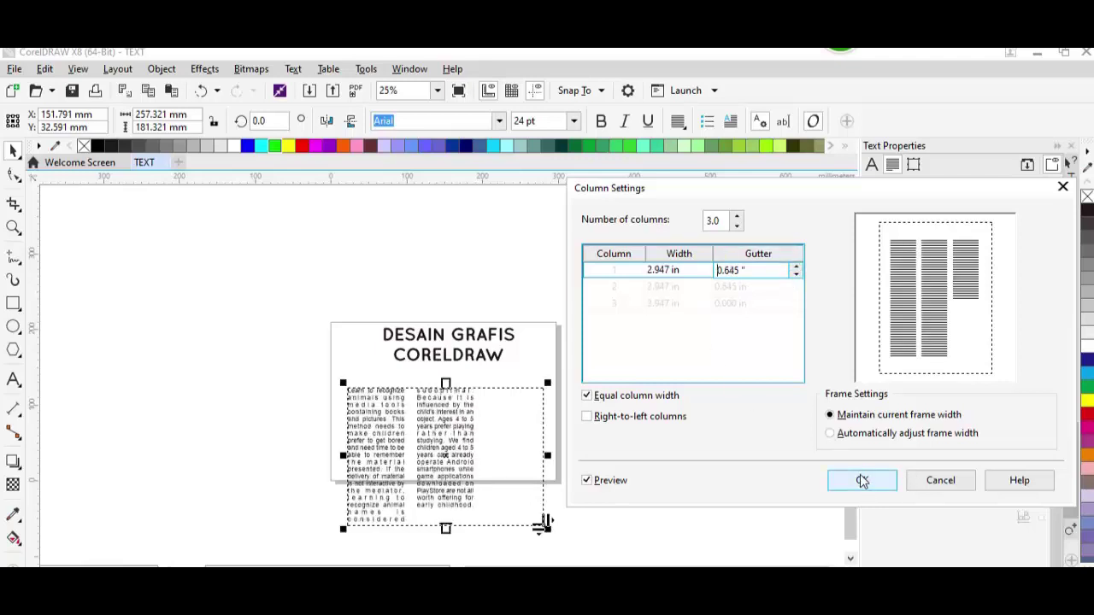
click(861, 481)
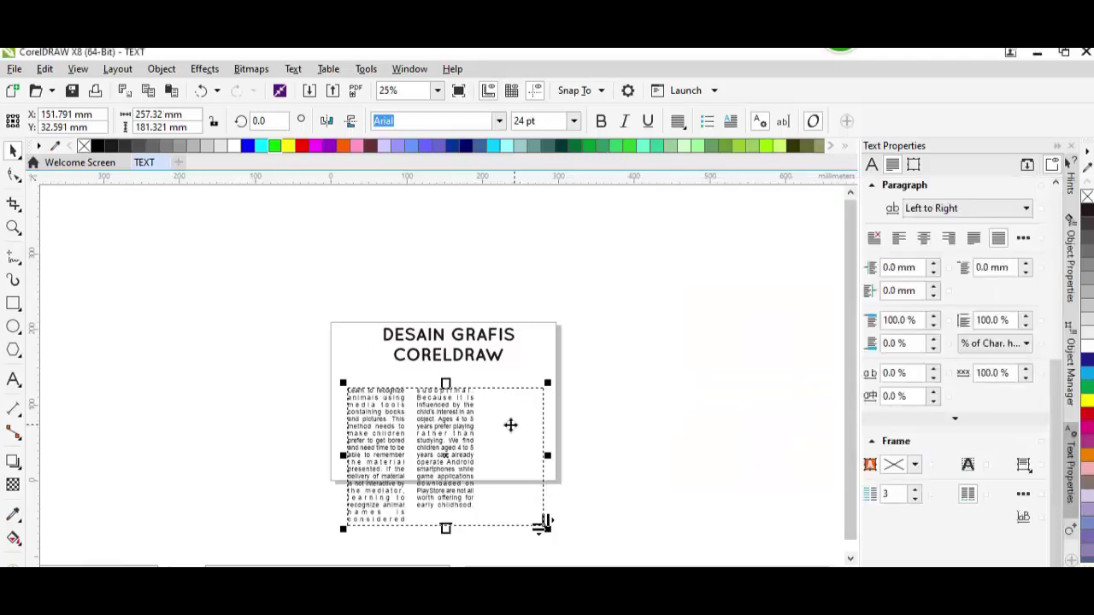
scroll(397, 462, up, 2)
scroll(419, 386, down, 1)
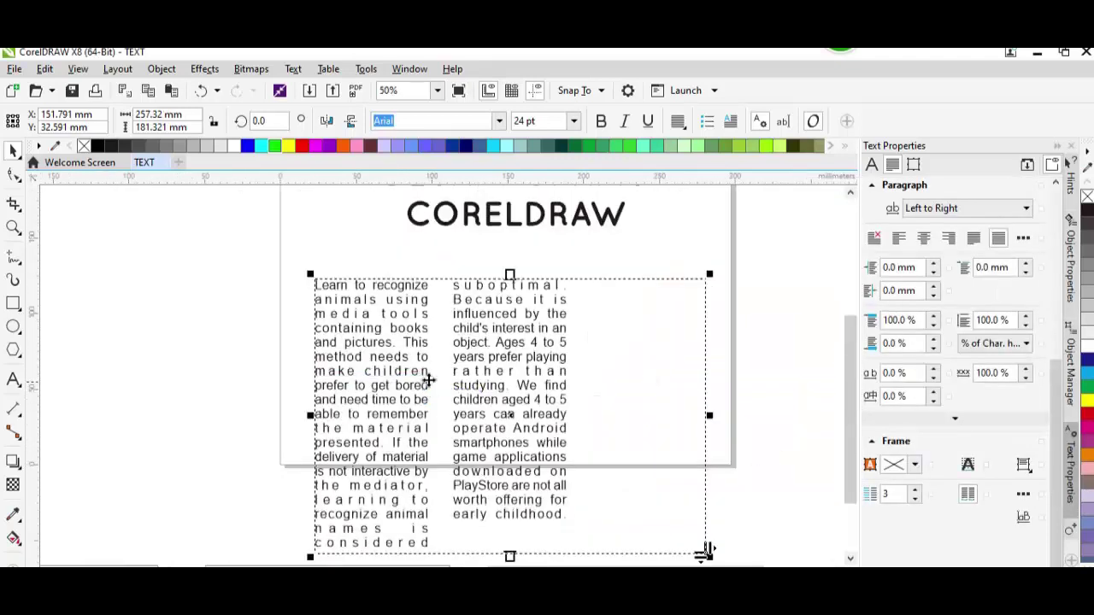
scroll(427, 363, down, 1)
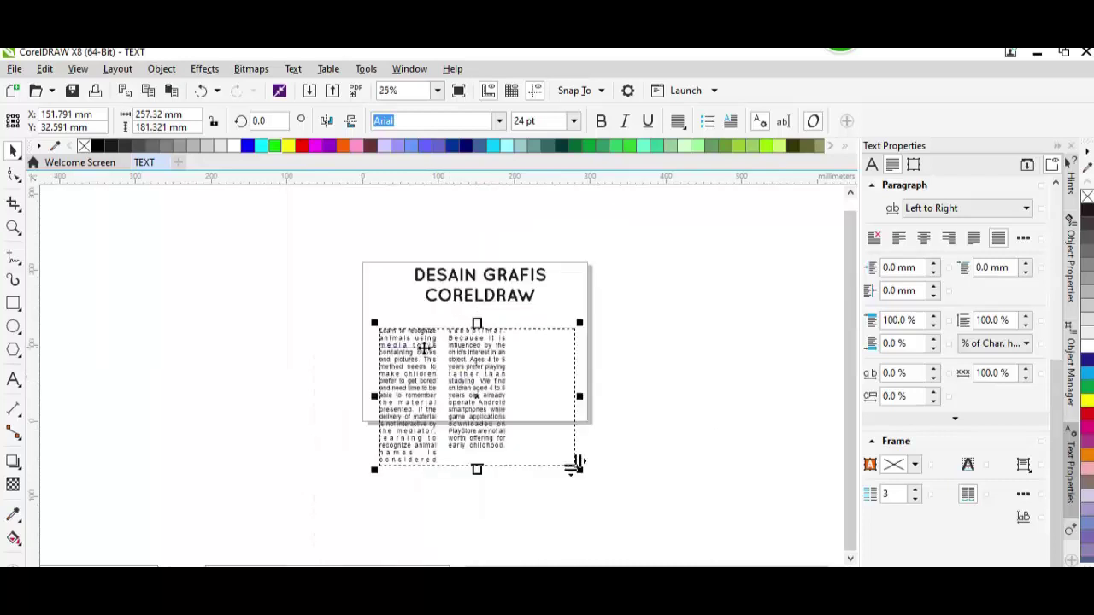
click(330, 306)
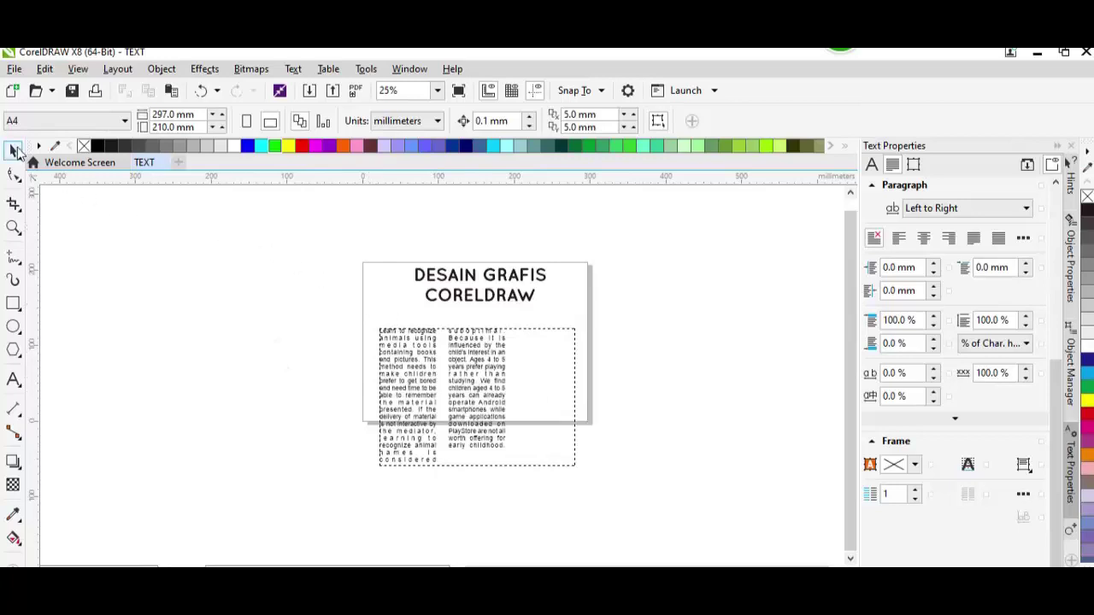
- Add a drop cap spanning 2 lines to the three-column paragraph text, apply it and deselect the frame
click(419, 380)
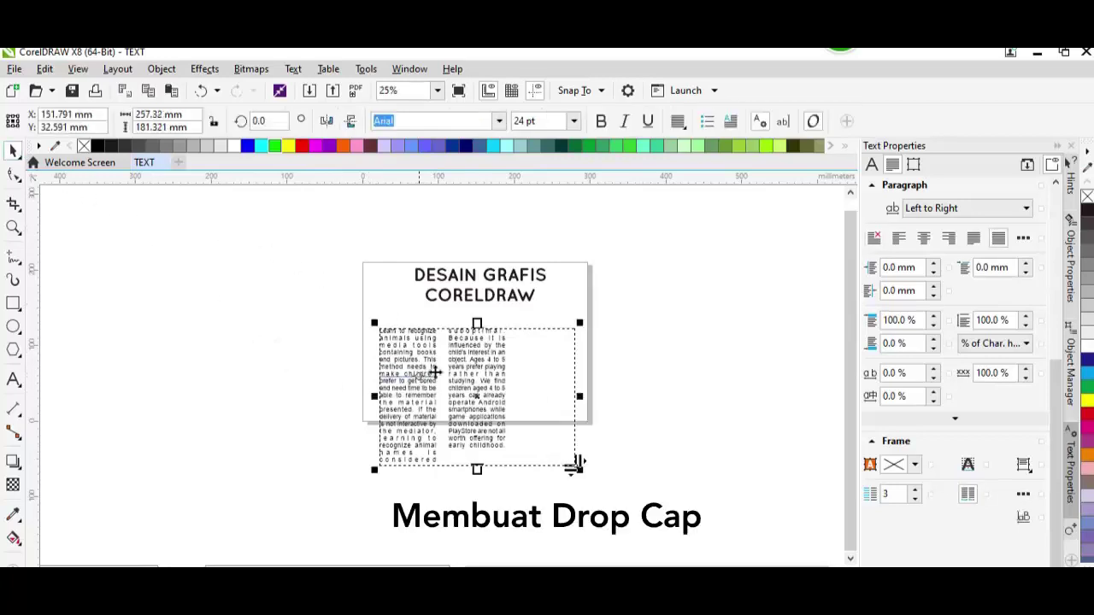
click(294, 69)
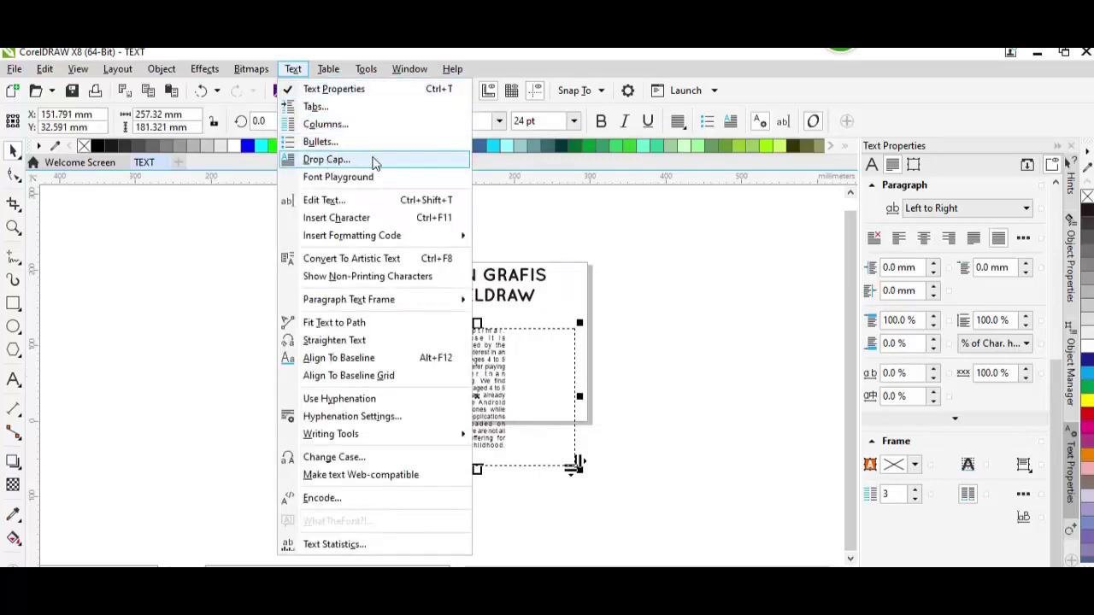
click(339, 160)
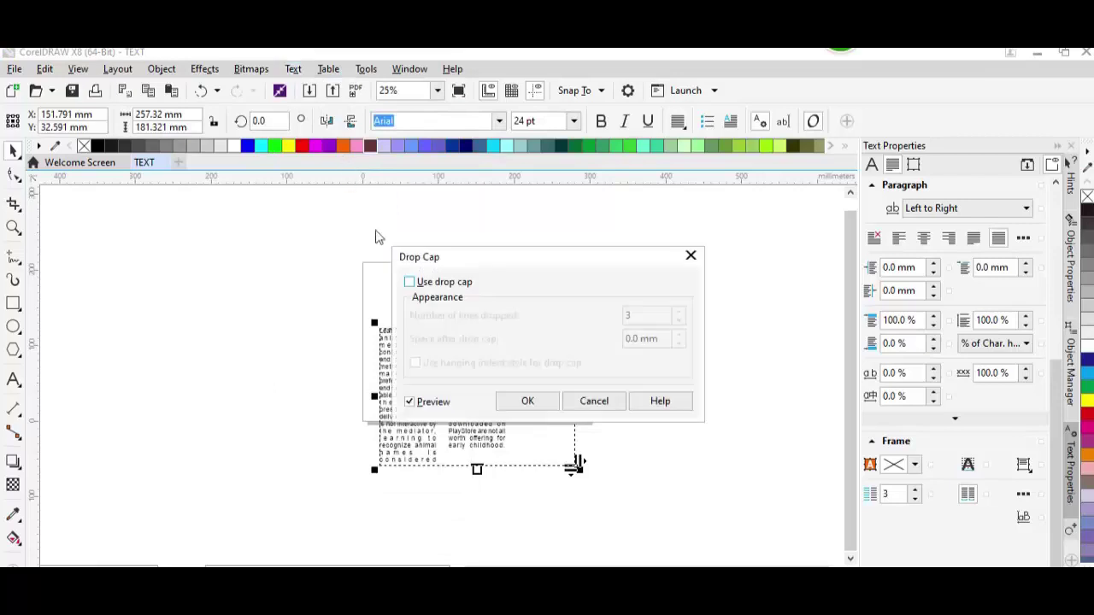
drag(490, 259, 673, 259)
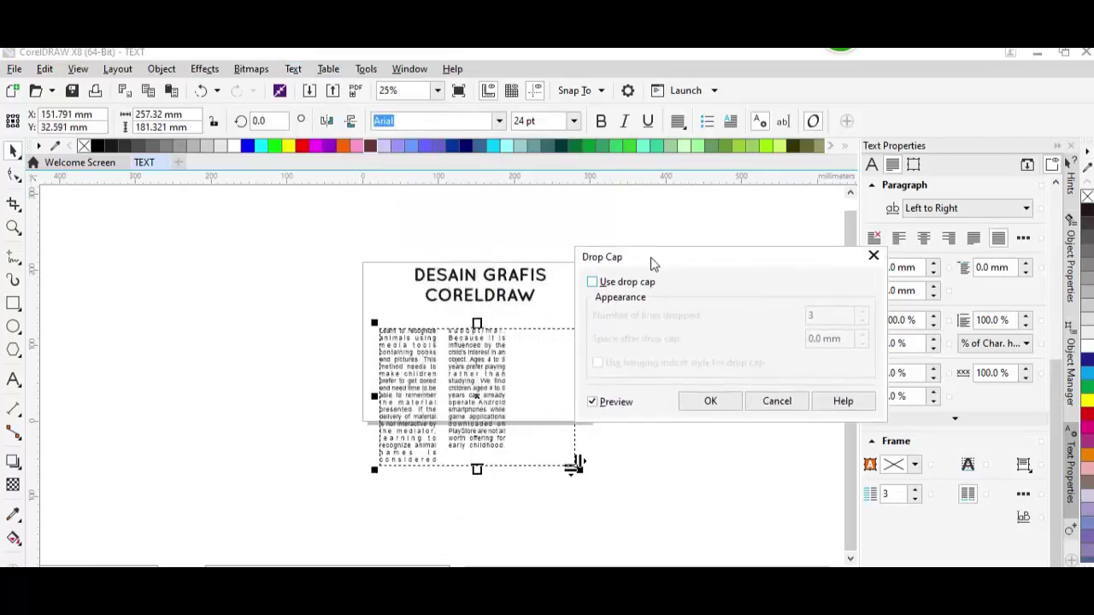
click(592, 282)
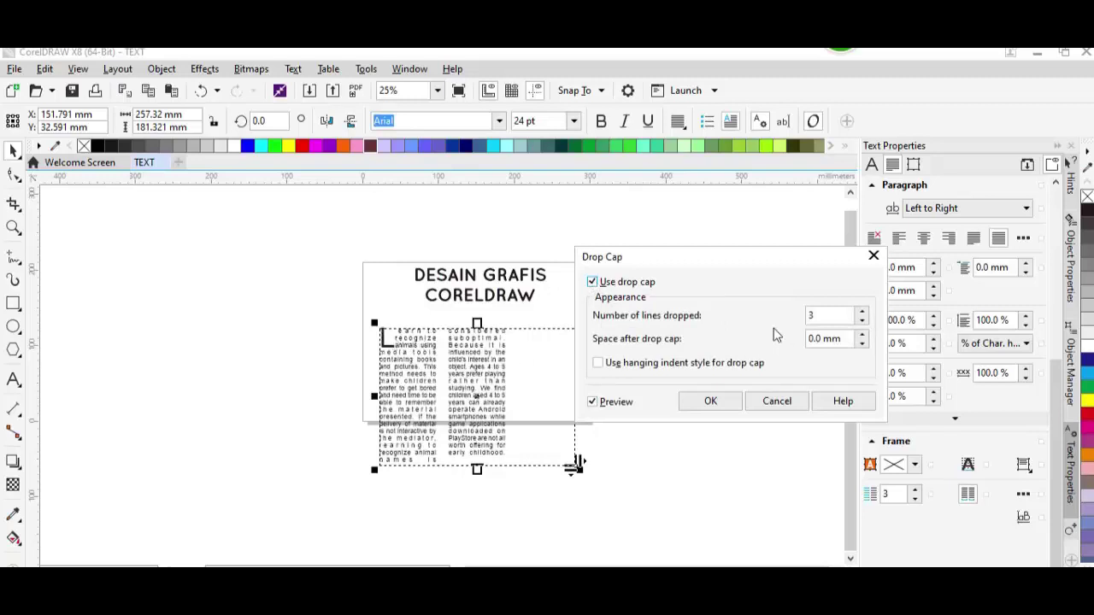
drag(823, 316, 793, 324)
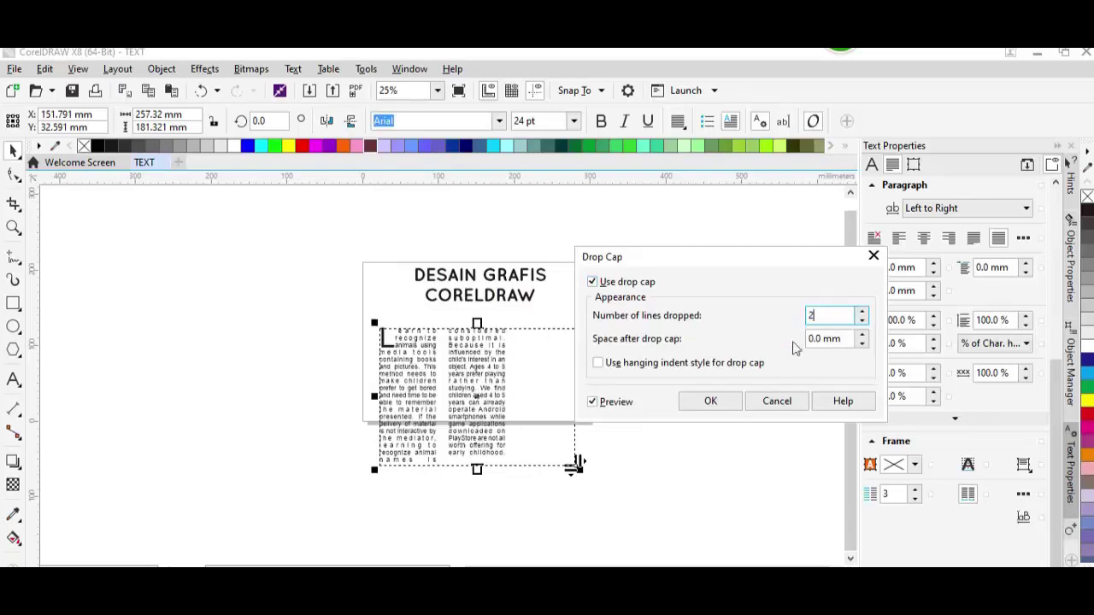
click(714, 401)
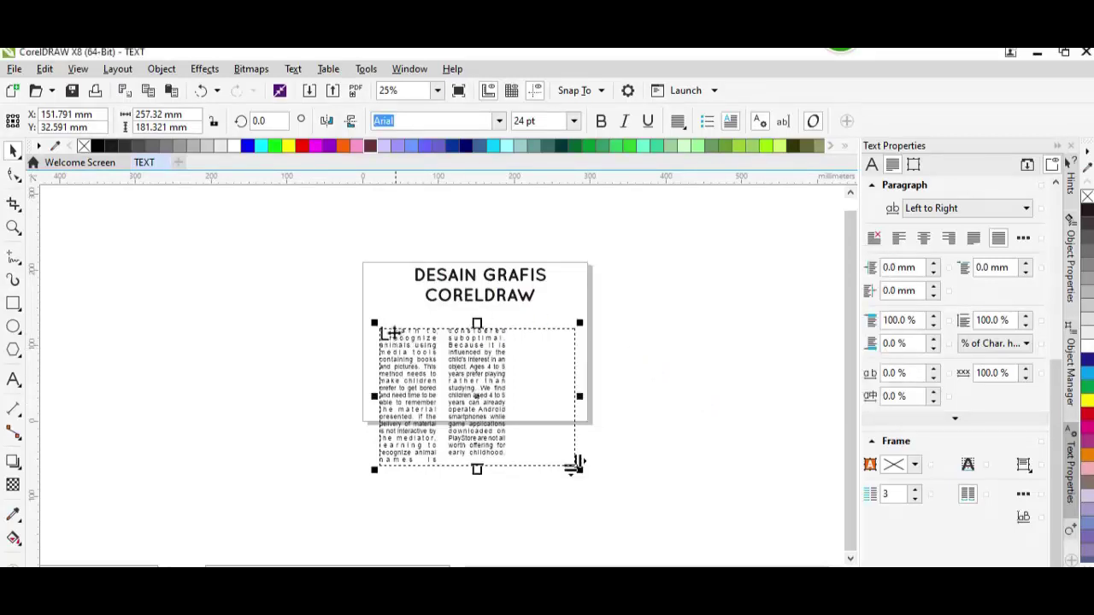
click(405, 302)
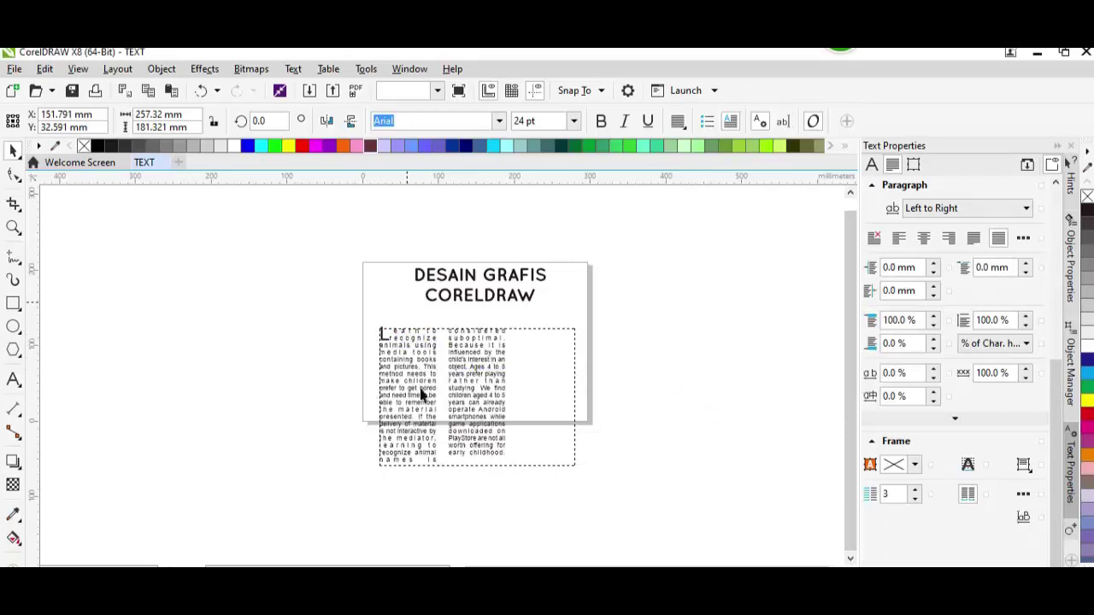
- Inspect the drop cap up close, move the paragraph text frame mostly off the page's left side, and deselect it
scroll(407, 364, up, 2)
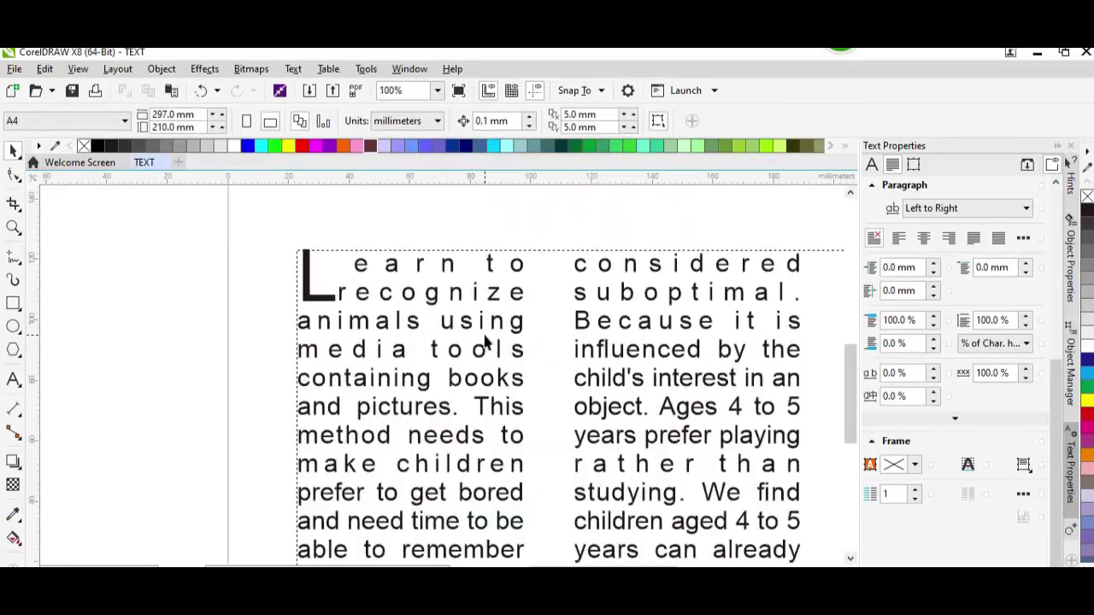
scroll(488, 348, down, 2)
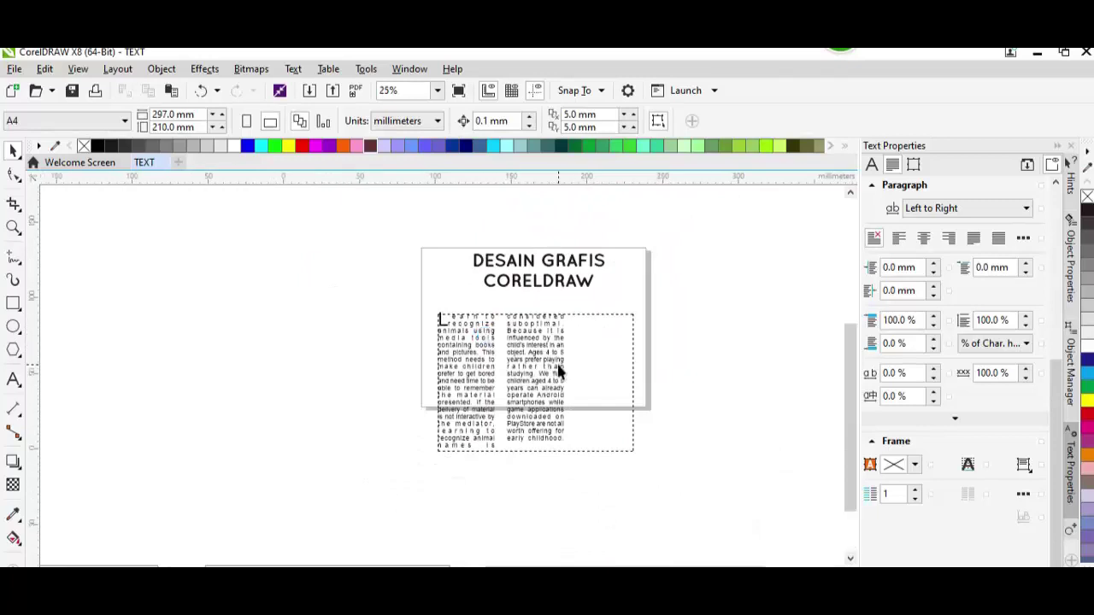
scroll(560, 367, up, 1)
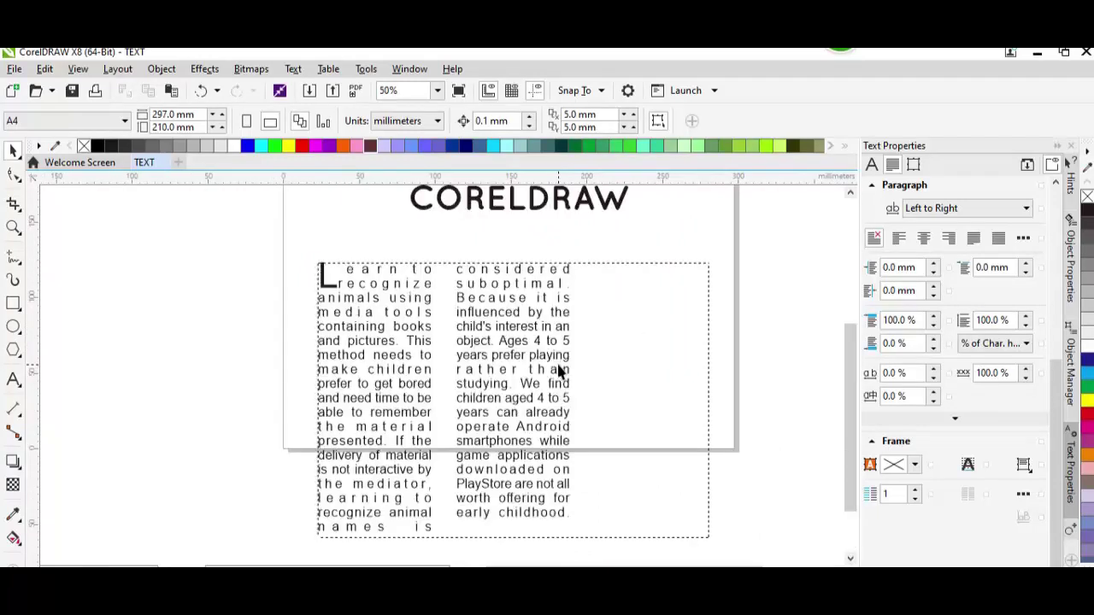
scroll(515, 365, down, 1)
click(518, 357)
drag(518, 357, 359, 321)
click(497, 354)
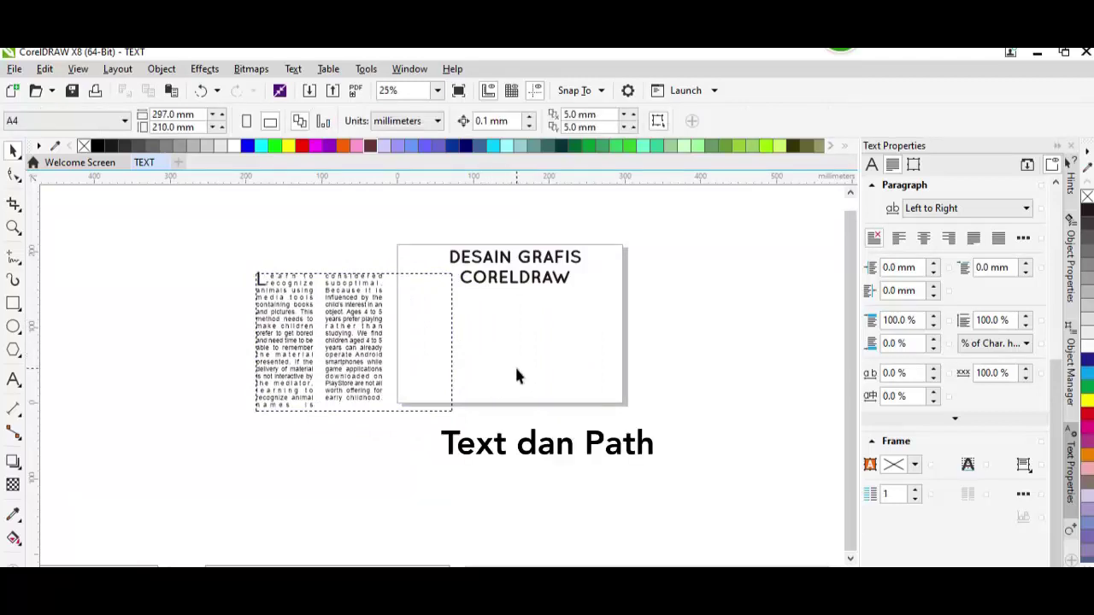
- Draw an open S-shaped curve with the Pen tool below the heading, about 245 mm wide and 31 mm high, past the page's right edge
click(17, 265)
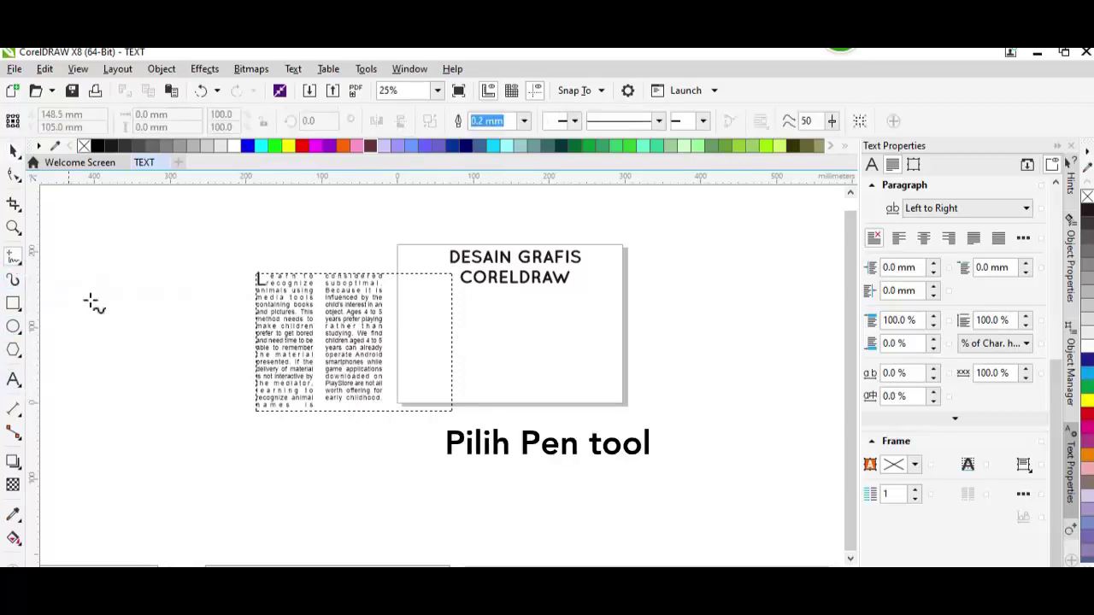
click(13, 255)
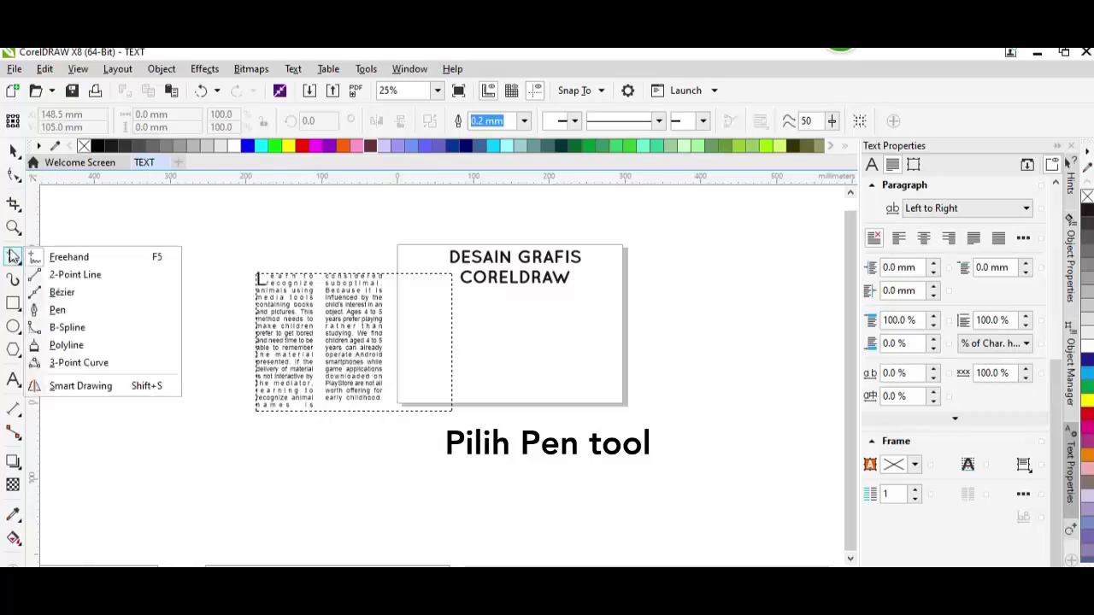
click(58, 310)
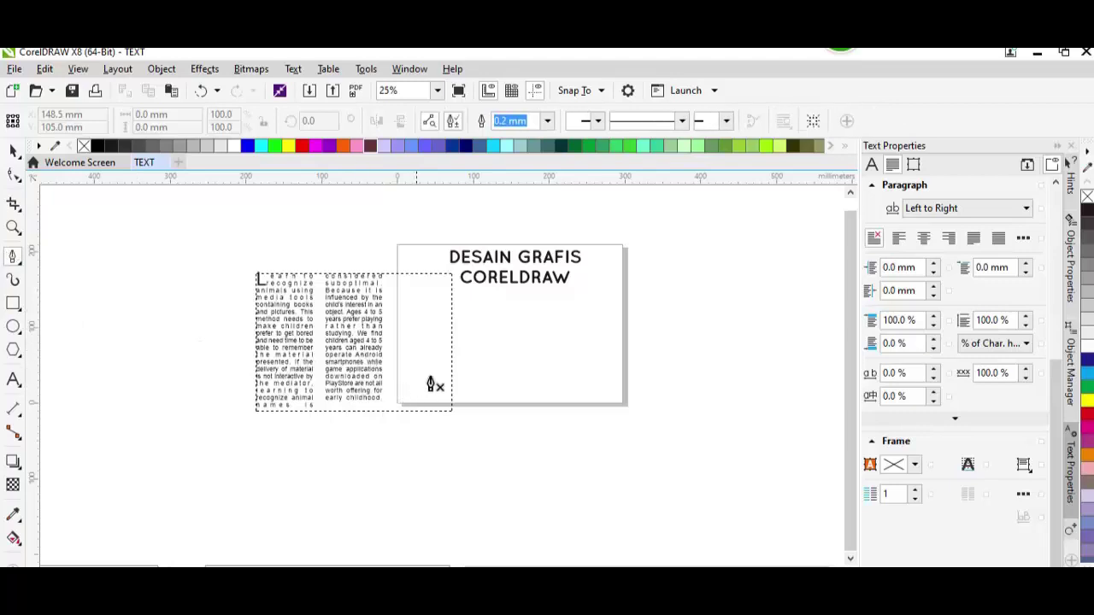
scroll(494, 350, up, 1)
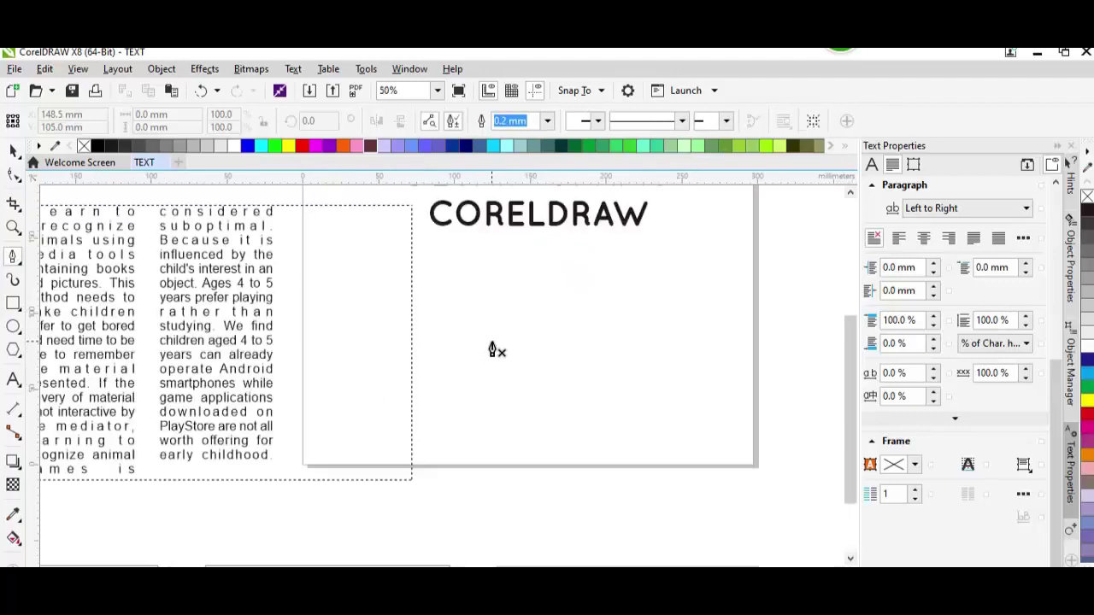
click(440, 346)
drag(605, 348, 678, 387)
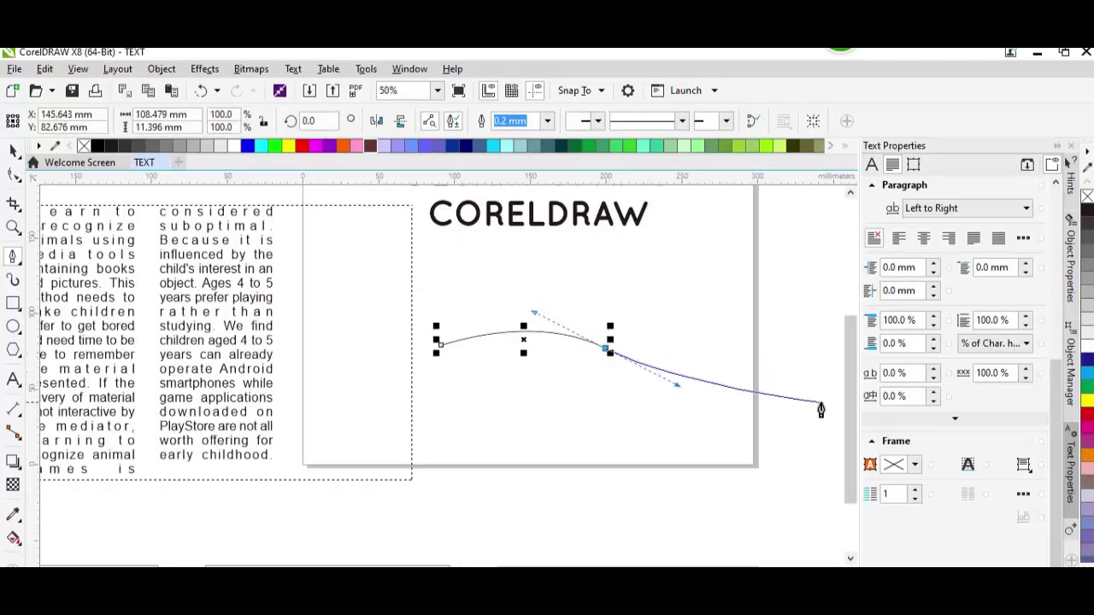
drag(812, 351, 792, 314)
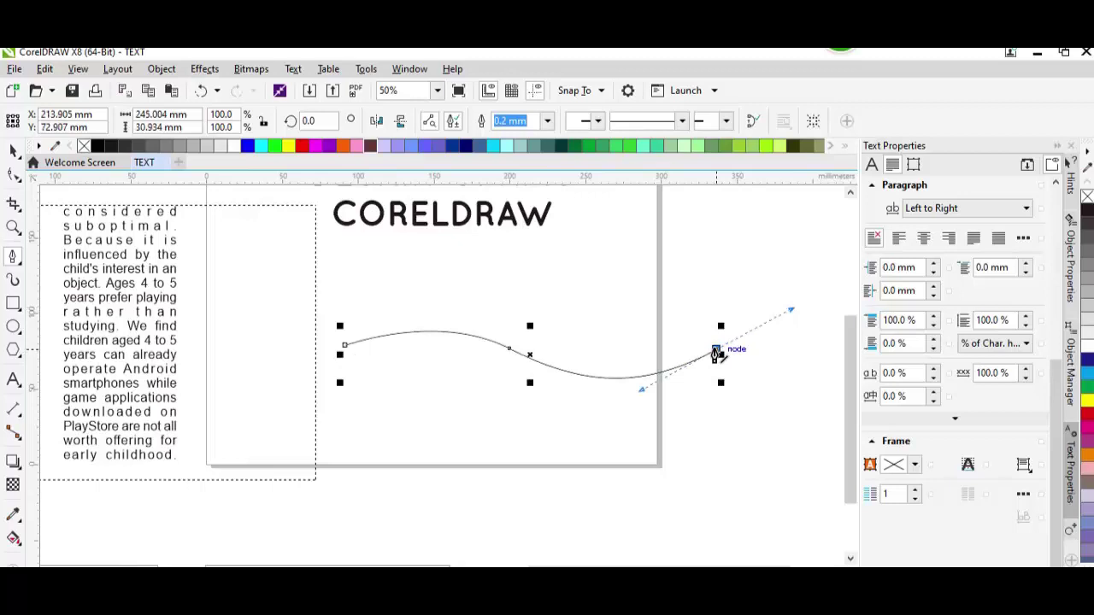
double_click(715, 350)
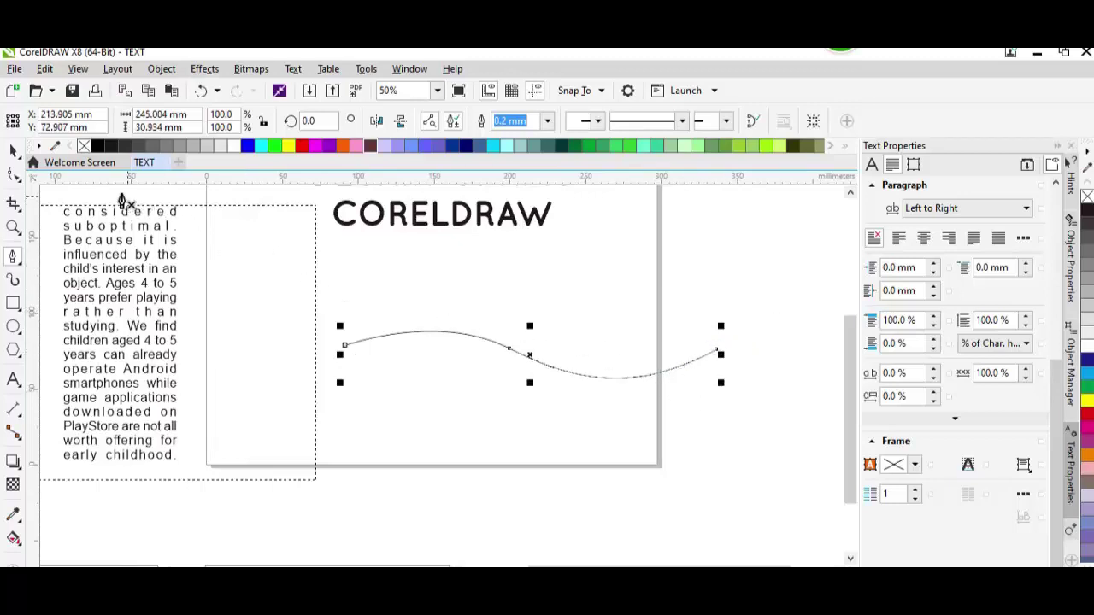
click(14, 150)
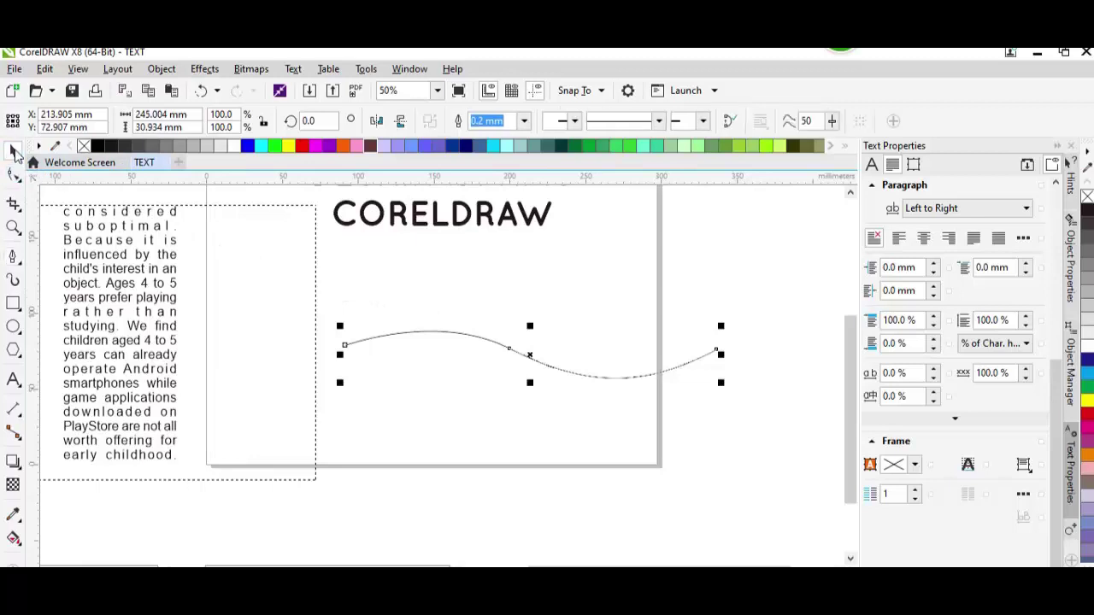
- Enter the text "DESAIN GRAFIS CORELDRAW" directly on the curve, starting near its left end
click(14, 381)
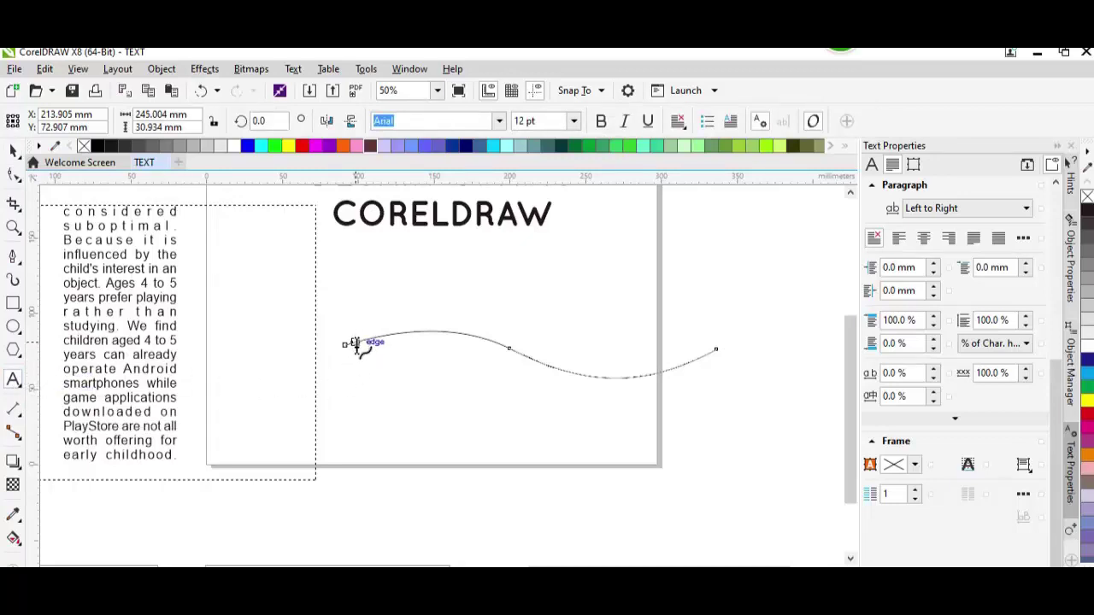
click(354, 343)
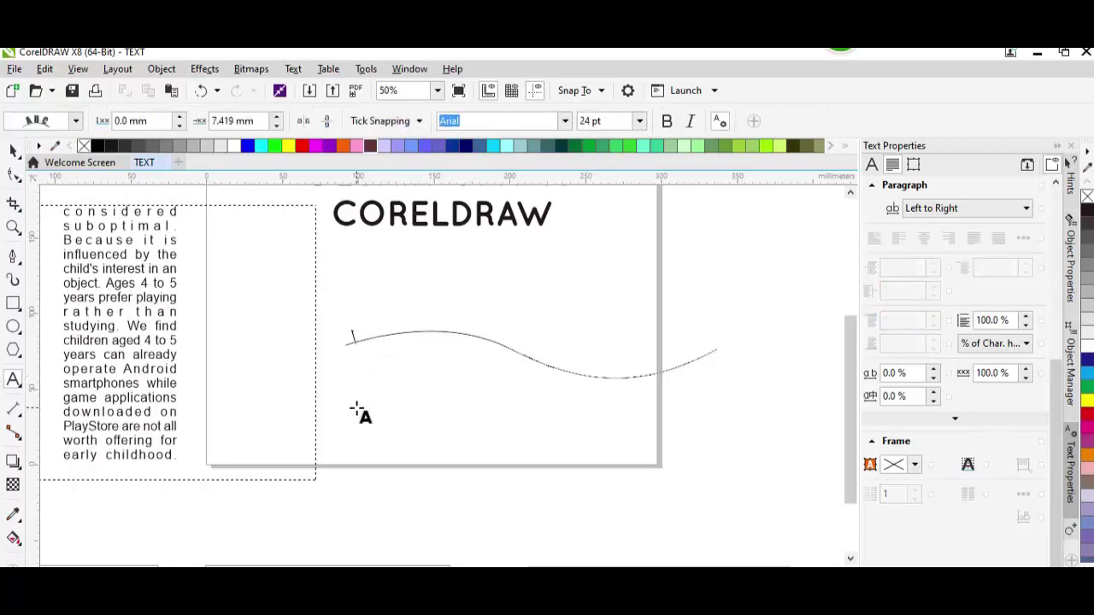
text(DESAIN GRAFIS CORELDRAWW)
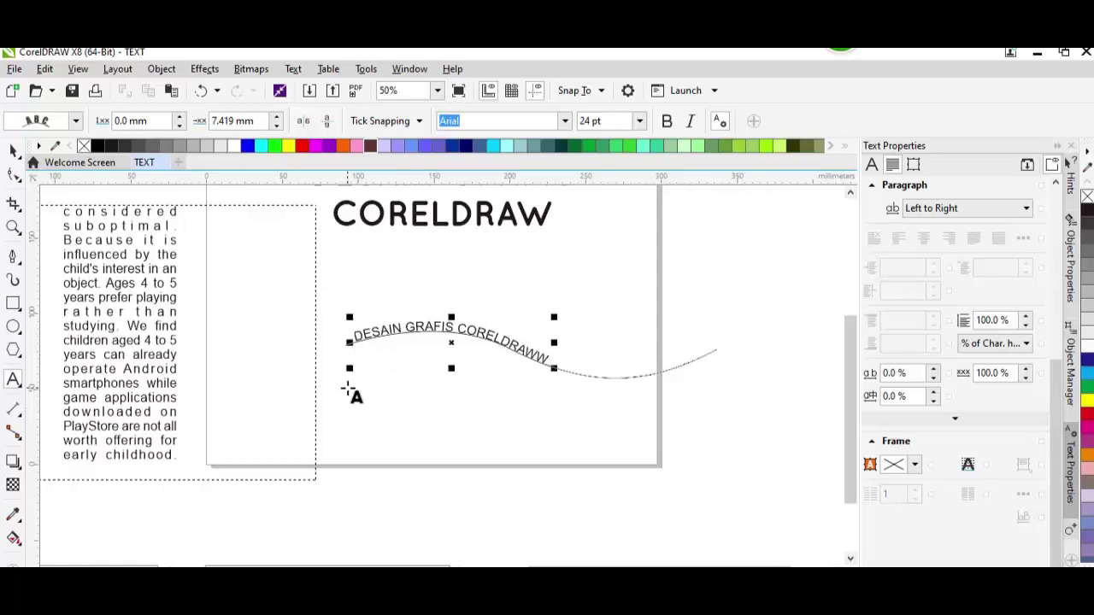
key(BackSpace)
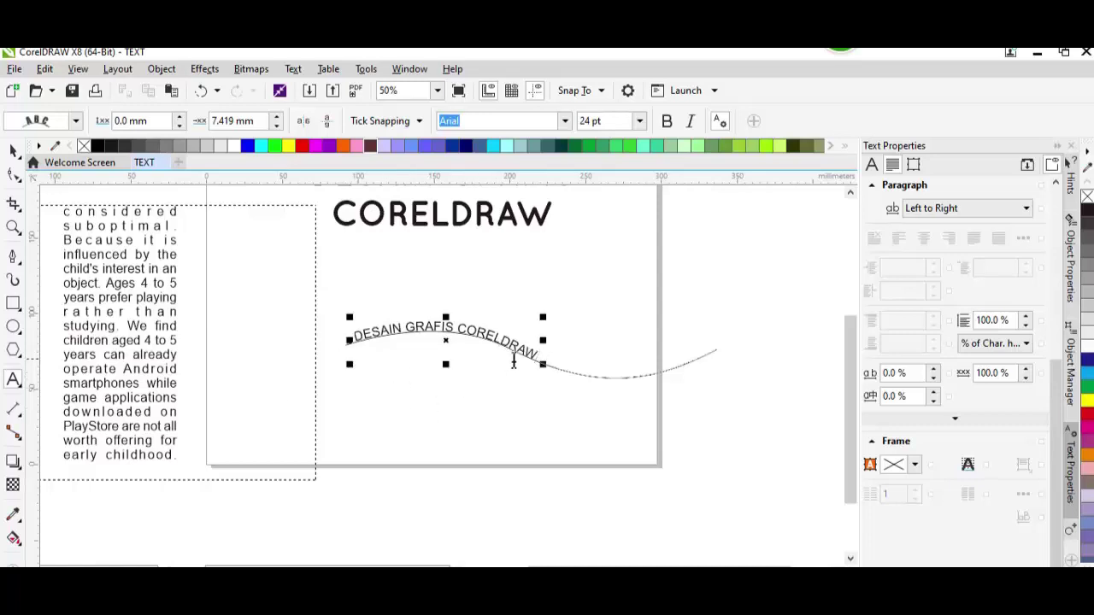
- Set all the text on the curve to 48 pt and make it bold
key(ctrl+a)
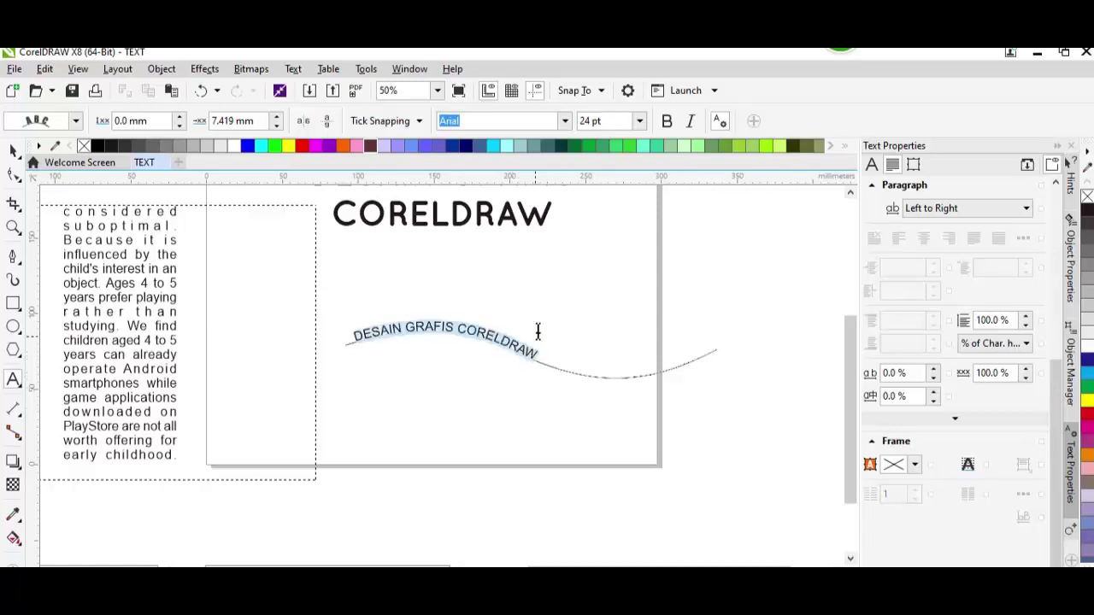
click(639, 121)
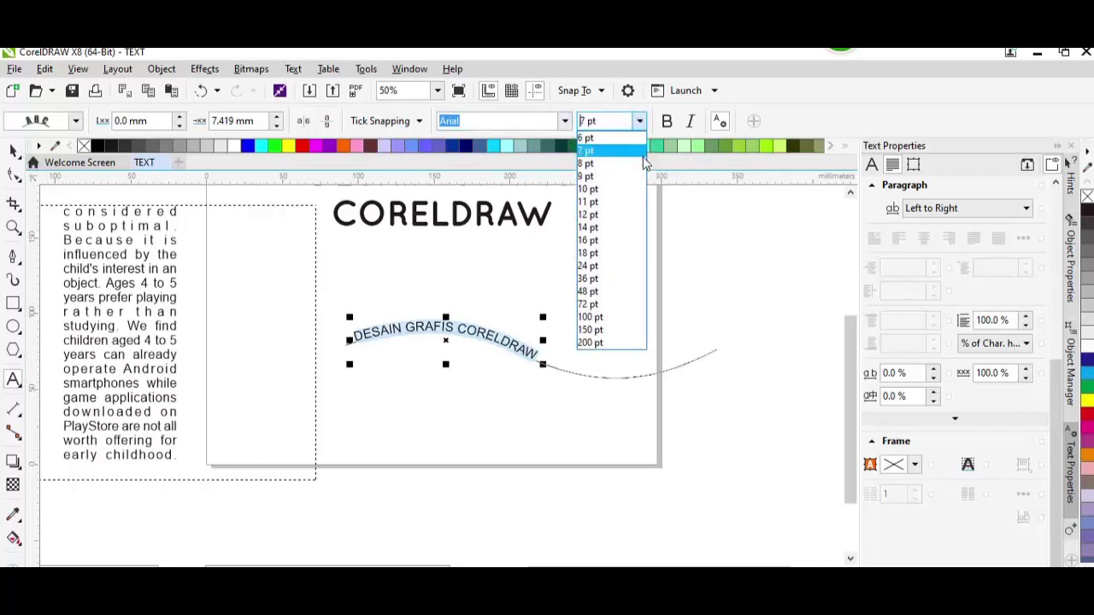
click(624, 293)
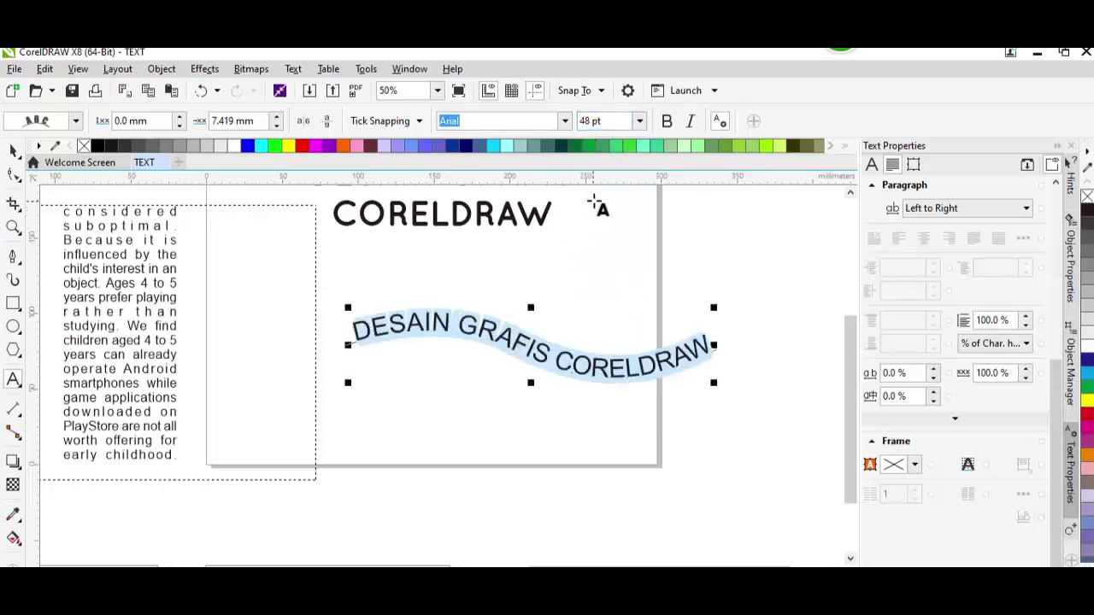
click(666, 121)
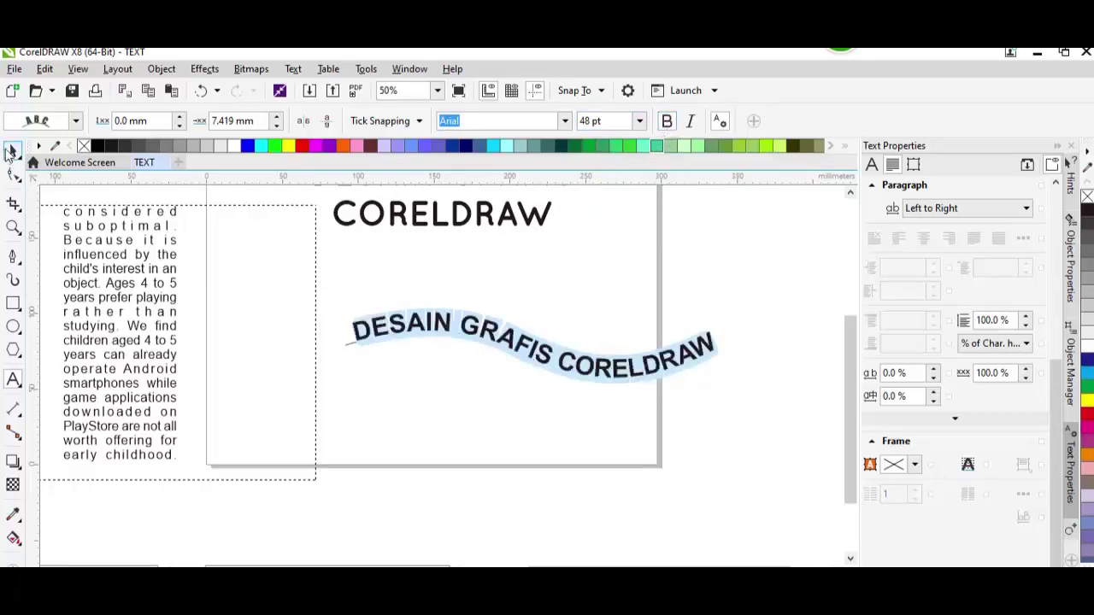
- Select the text on the curve as an object, try a light blue fill and fill it dark blue
click(12, 151)
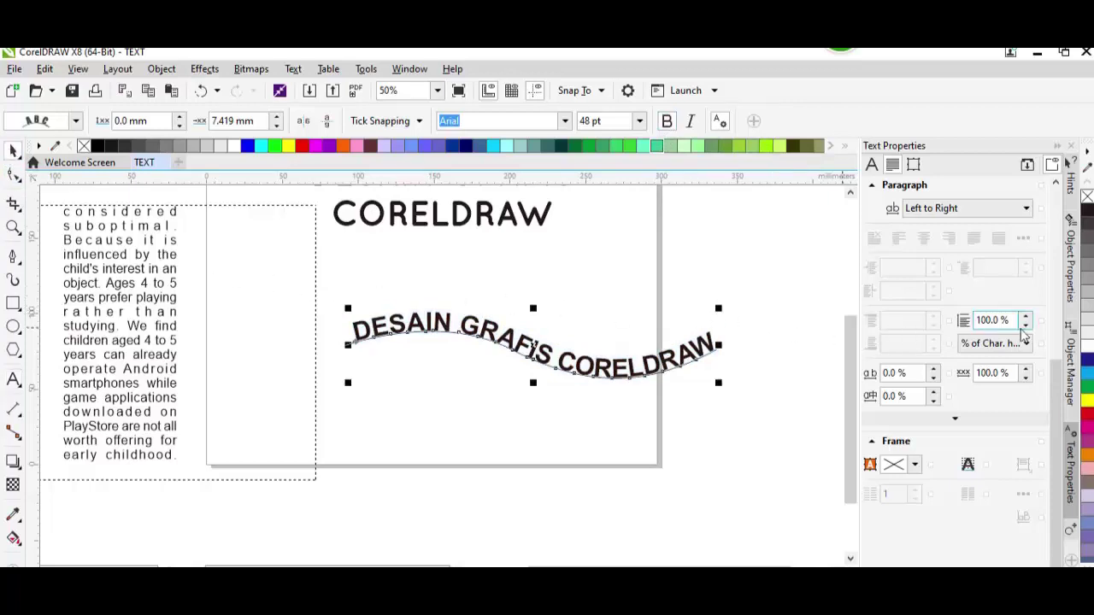
click(1087, 382)
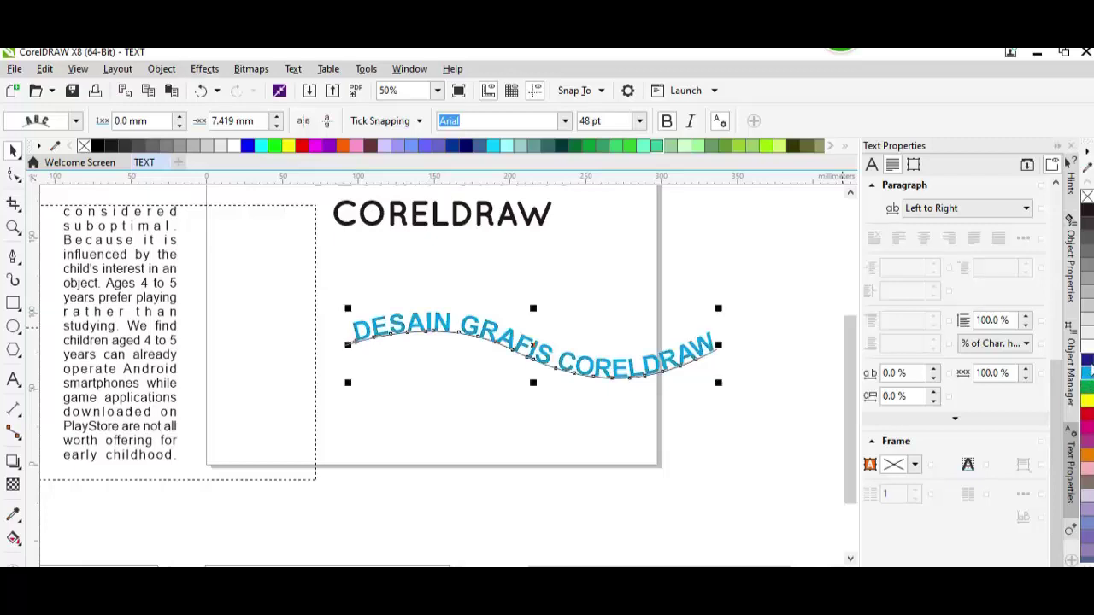
click(1087, 362)
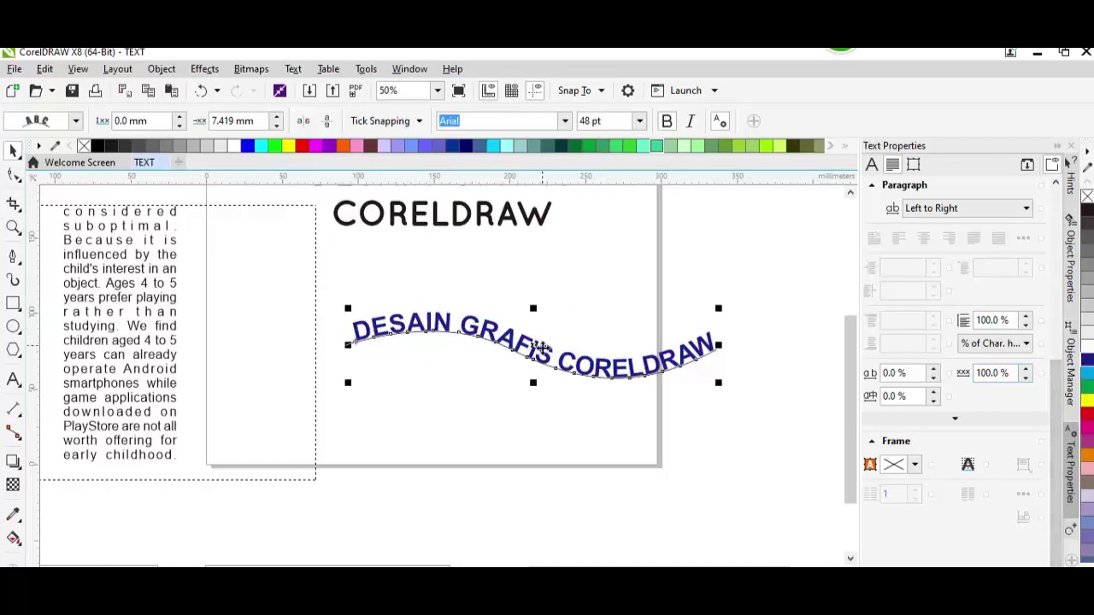
- Raise the text off the curve to a 16 mm distance, and undo one move to leave it at 8 mm
mouse_move(533, 349)
mouse_down()
mouse_move(537, 323)
mouse_move(533, 338)
mouse_up()
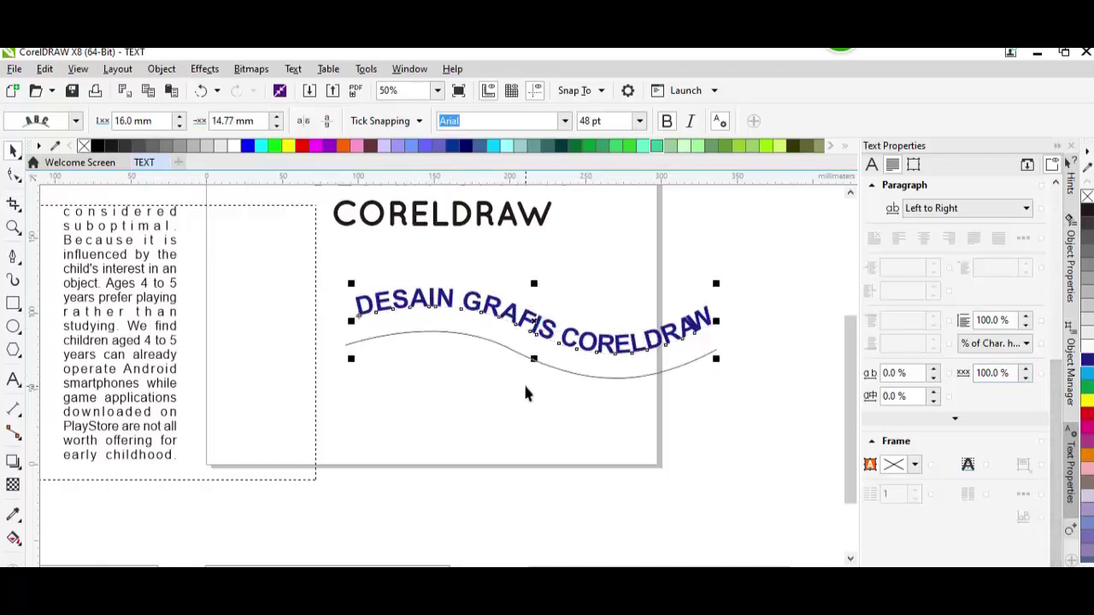
click(525, 386)
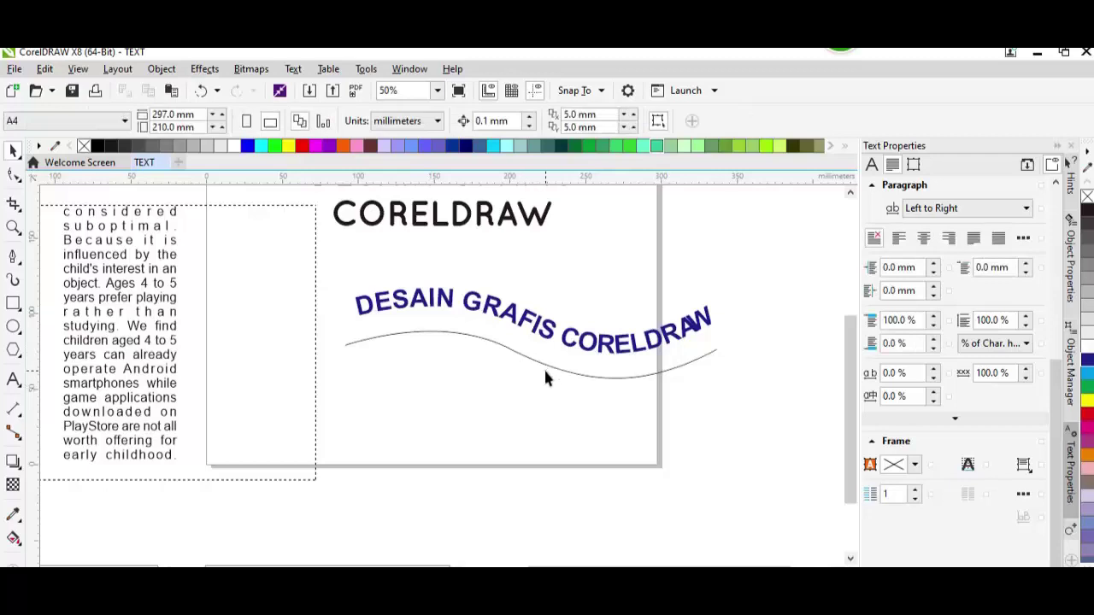
key(ctrl+z)
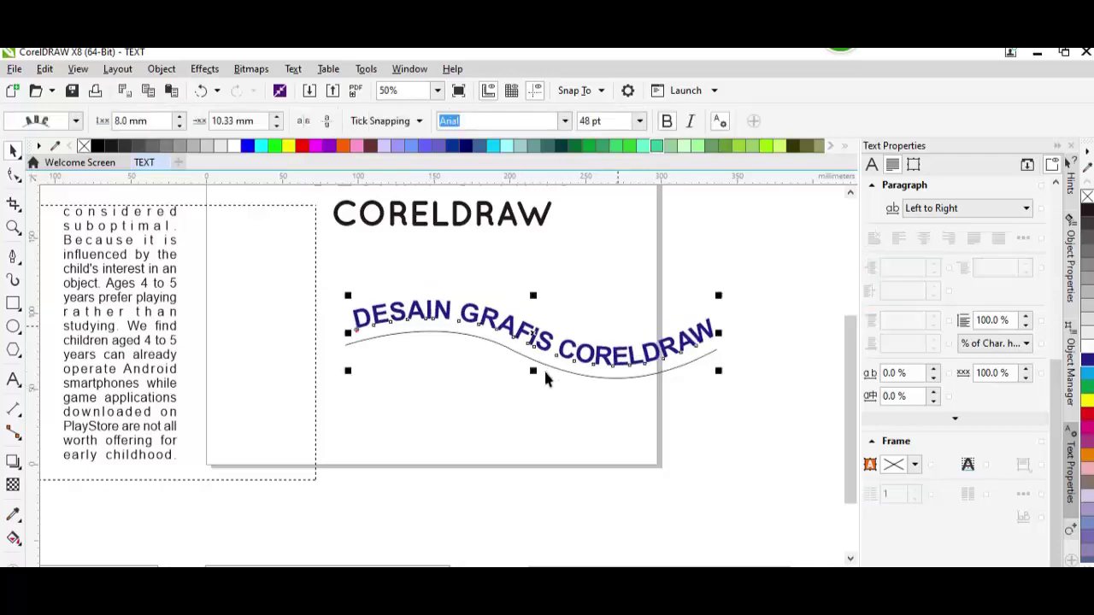
- Try the second text orientation on the curved text, and switch it to the fifth orientation with upright letters
click(76, 124)
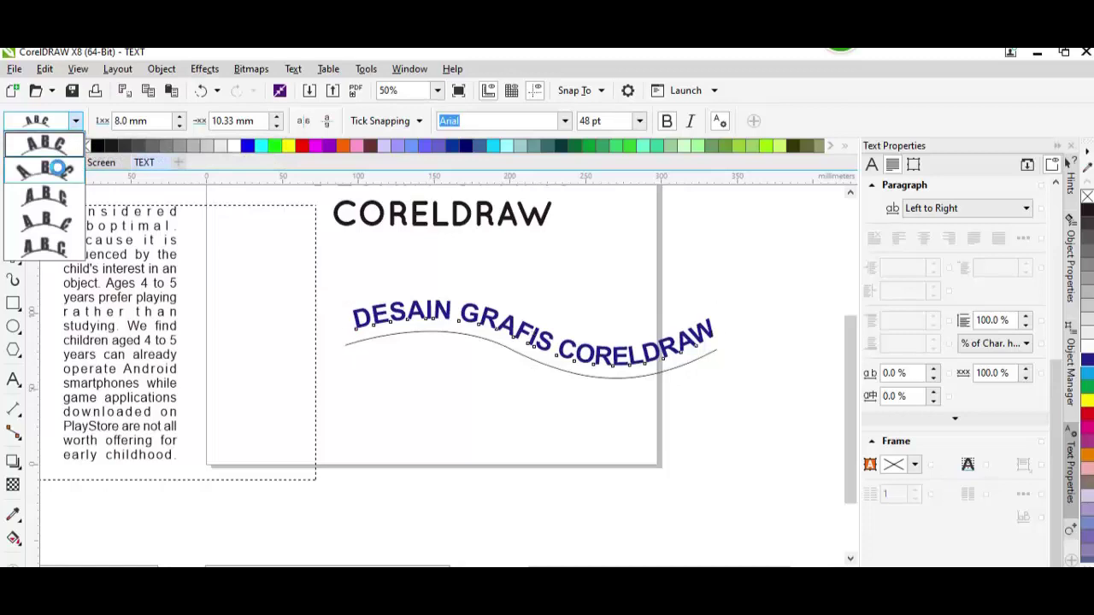
click(56, 168)
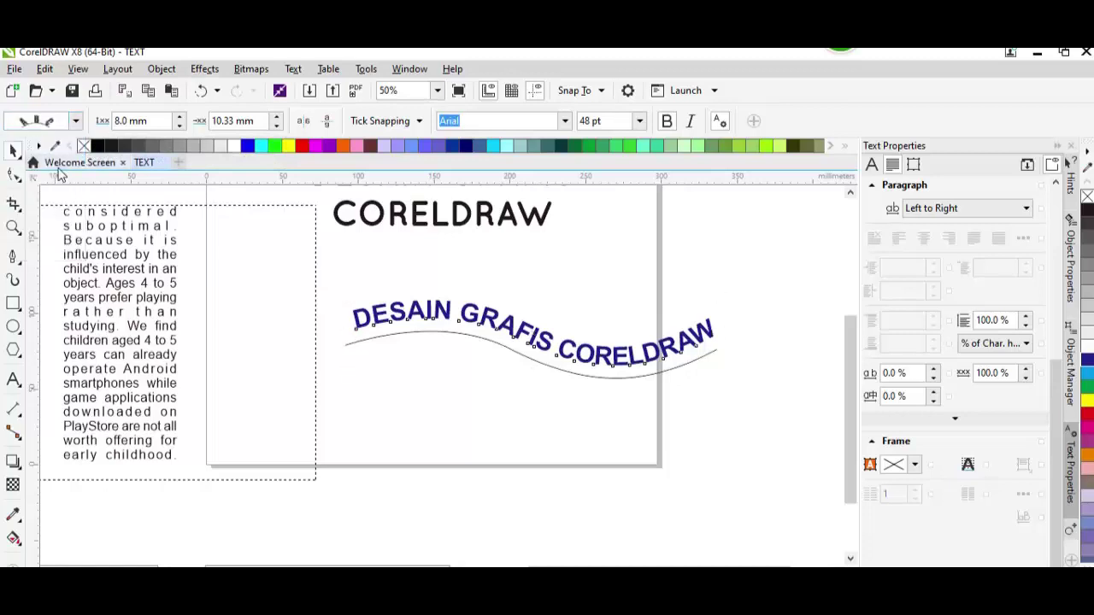
click(76, 120)
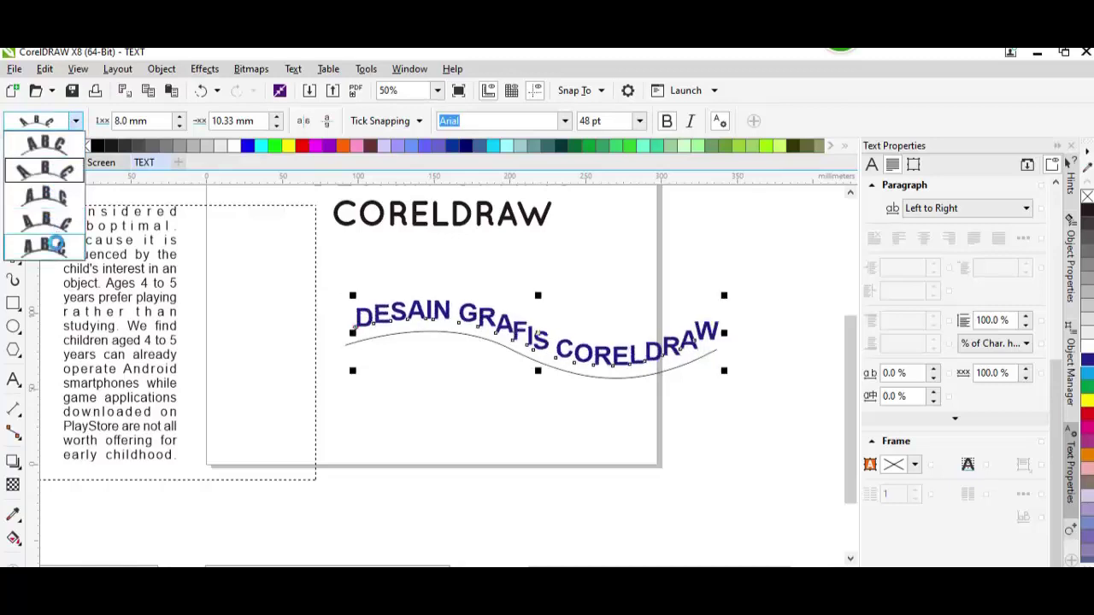
click(55, 245)
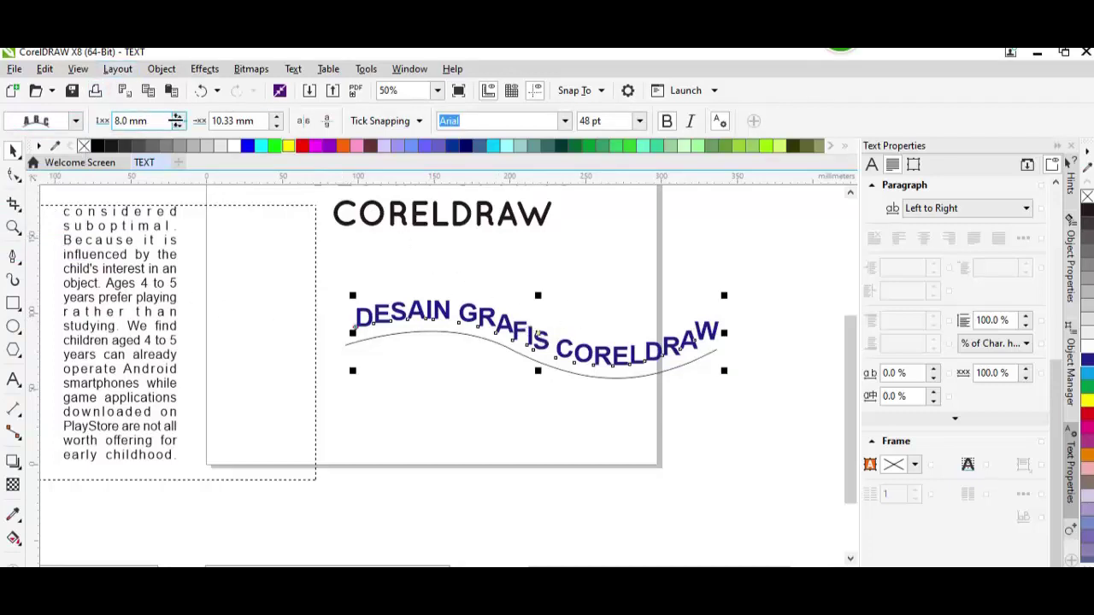
- Increase the text's distance from the curve to 19 mm
click(182, 118)
click(182, 118)
click(182, 118)
click(182, 118)
click(182, 118)
click(182, 118)
click(182, 118)
click(182, 118)
click(182, 118)
click(182, 118)
click(182, 117)
click(182, 118)
click(182, 118)
click(182, 118)
click(182, 118)
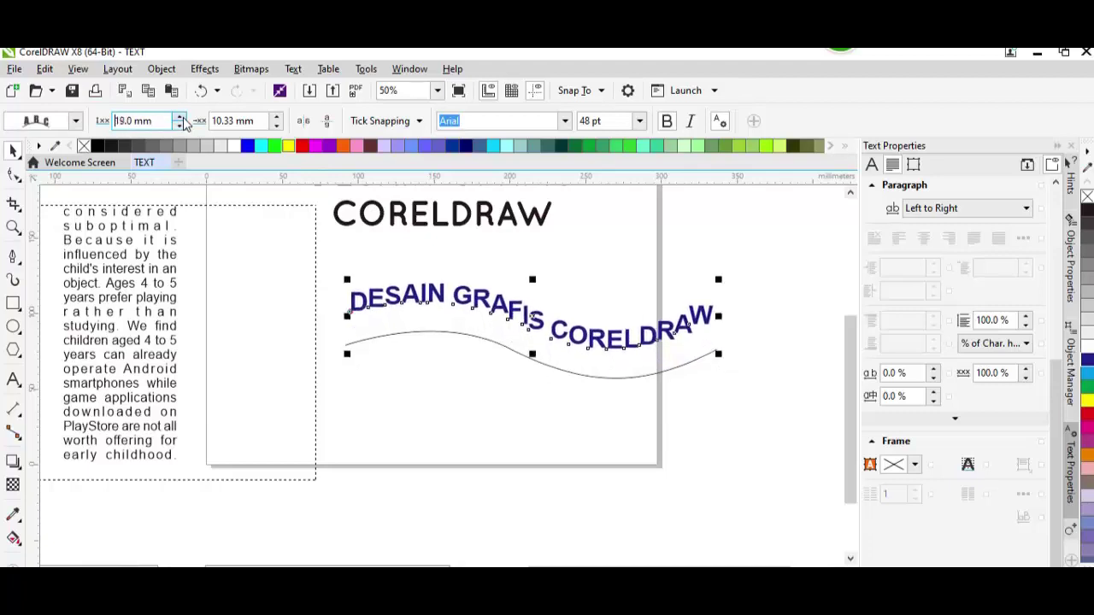
- Shift the text along the curve by reducing its horizontal offset to 4.83 mm
click(280, 118)
click(280, 118)
click(278, 125)
click(277, 127)
click(277, 127)
click(277, 127)
click(277, 127)
click(277, 127)
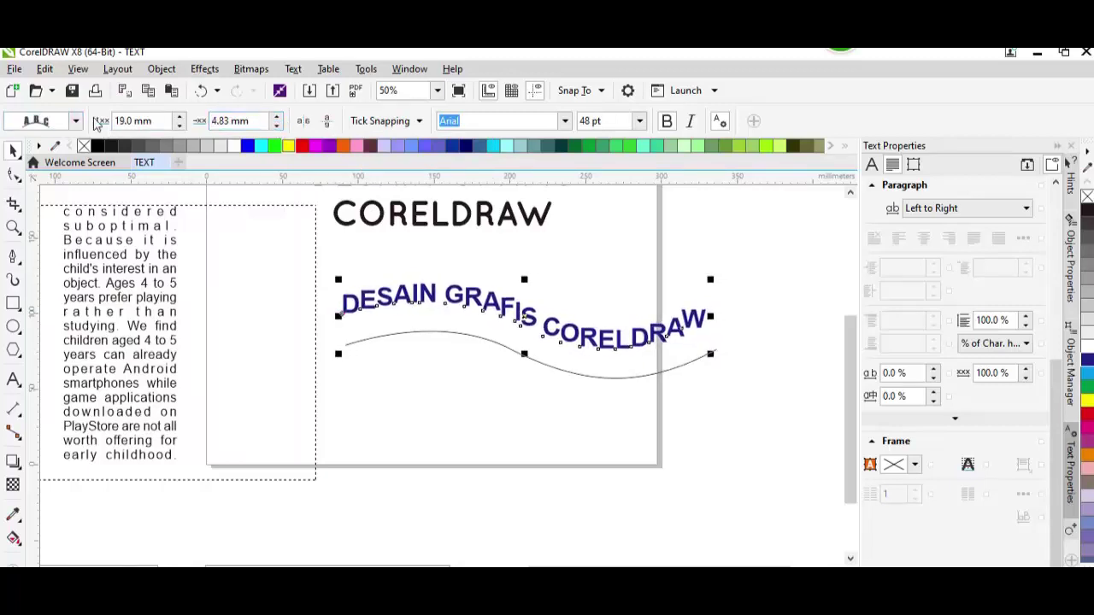
- Apply the fourth text orientation, with slanted letters, to the curved text and clear the selection
click(75, 121)
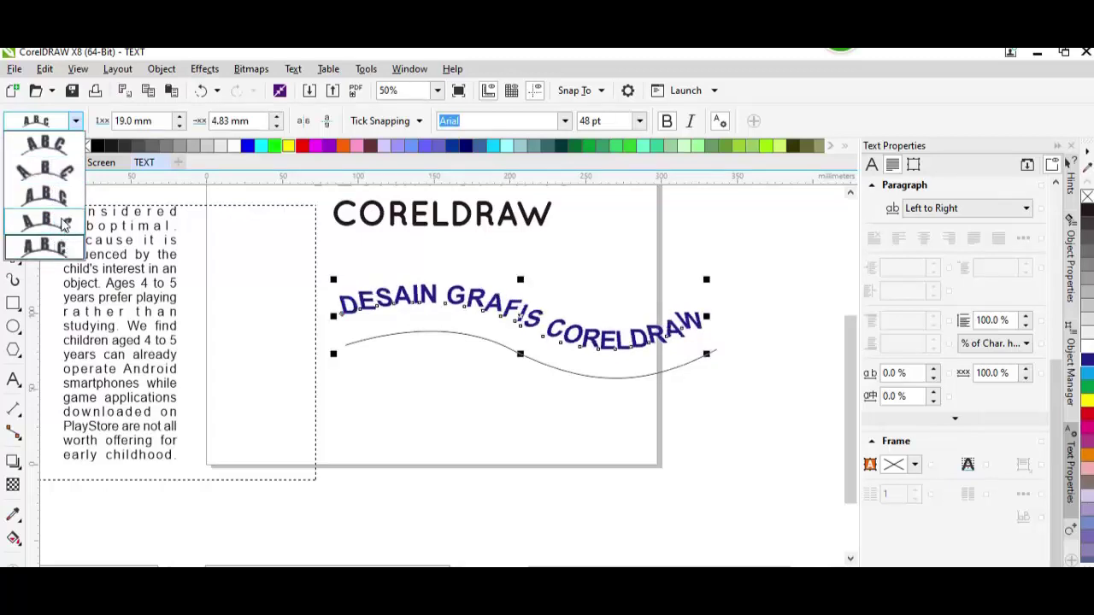
click(65, 224)
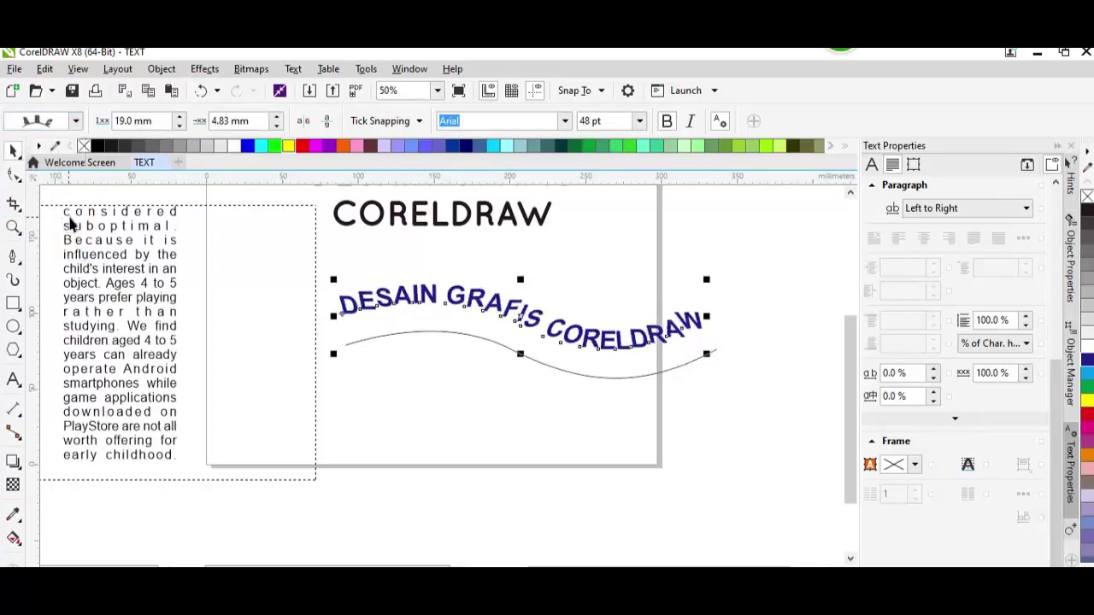
click(263, 303)
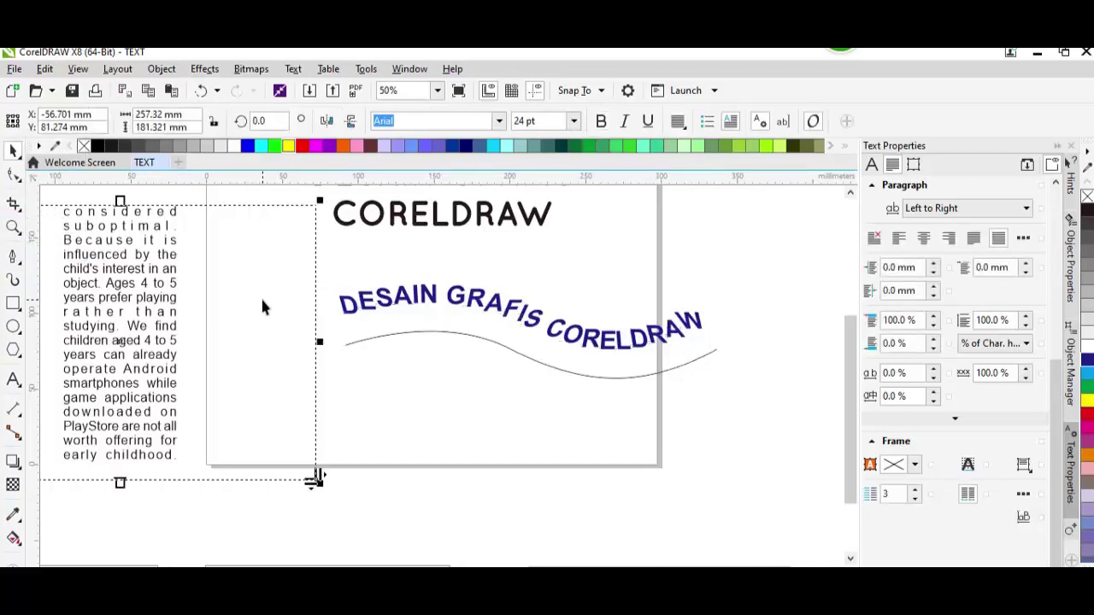
click(453, 352)
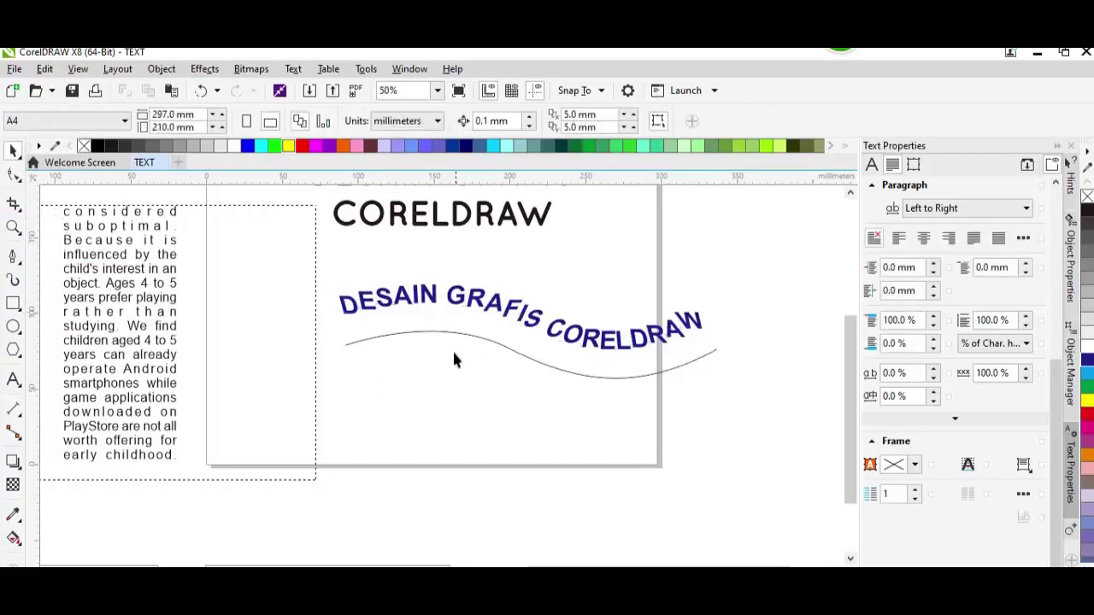